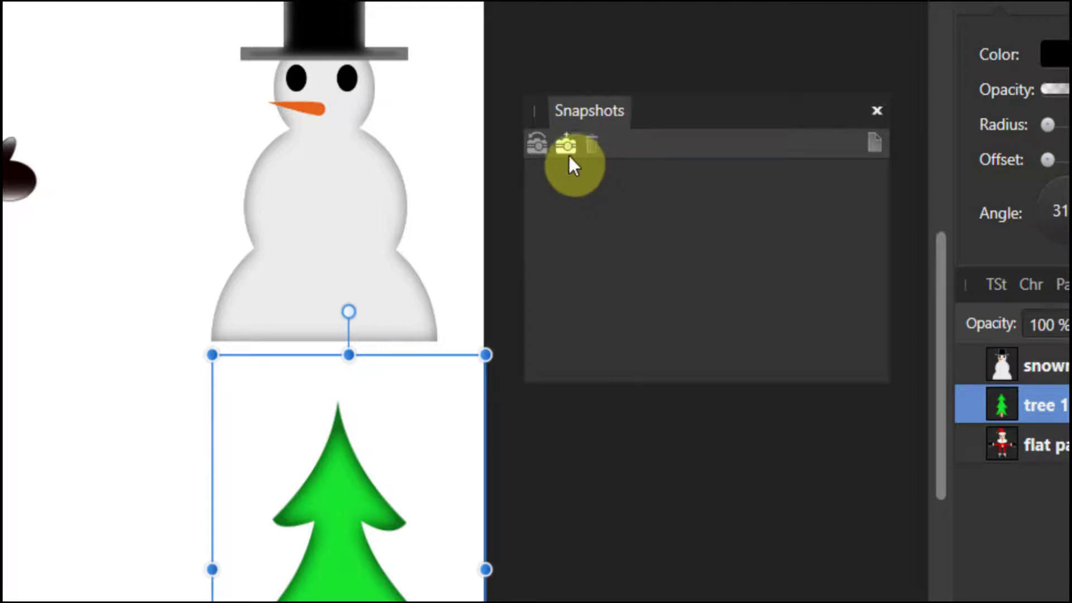
Step: Move the snowman up to about X 101 px, Y 500 px and save a document snapshot named "snowman lower left"
{"action": "left_click", "coordinate": [330, 178]}
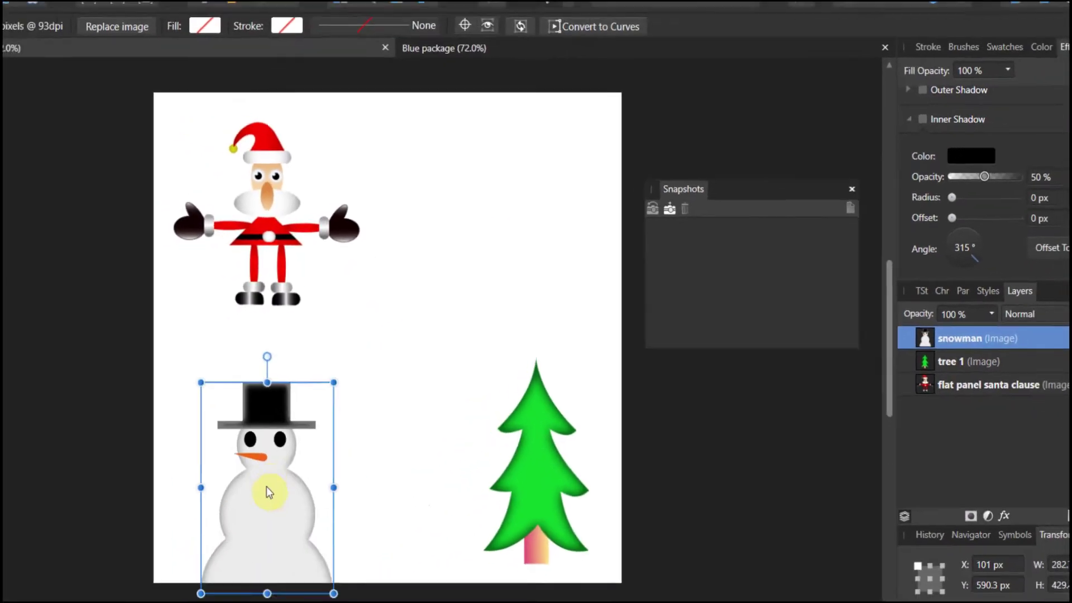
{"action": "left_click_drag", "start_coordinate": [266, 487], "coordinate": [266, 458]}
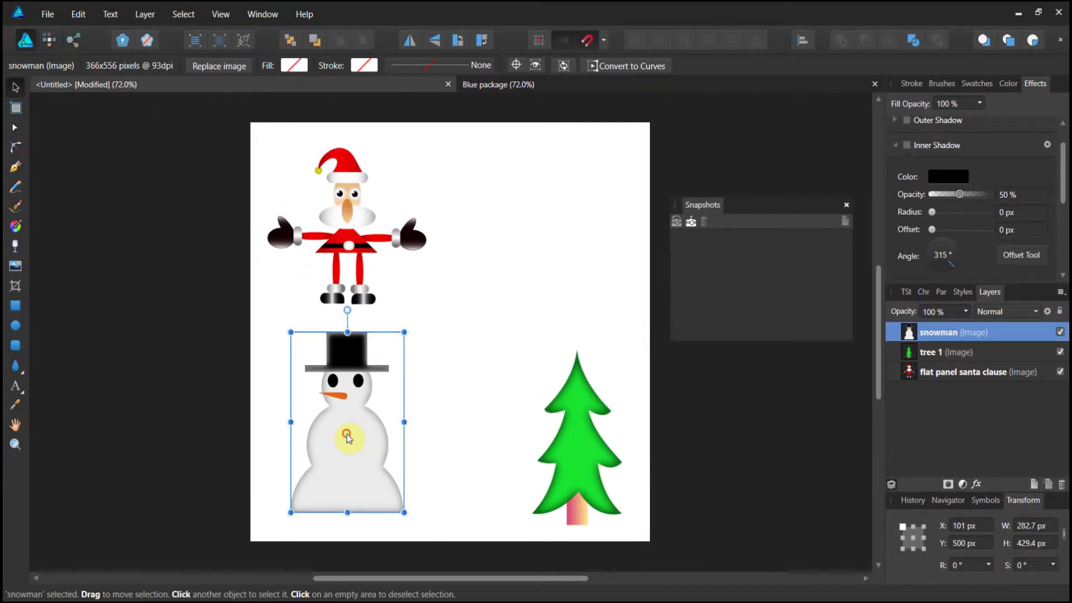
{"action": "left_click", "coordinate": [688, 224]}
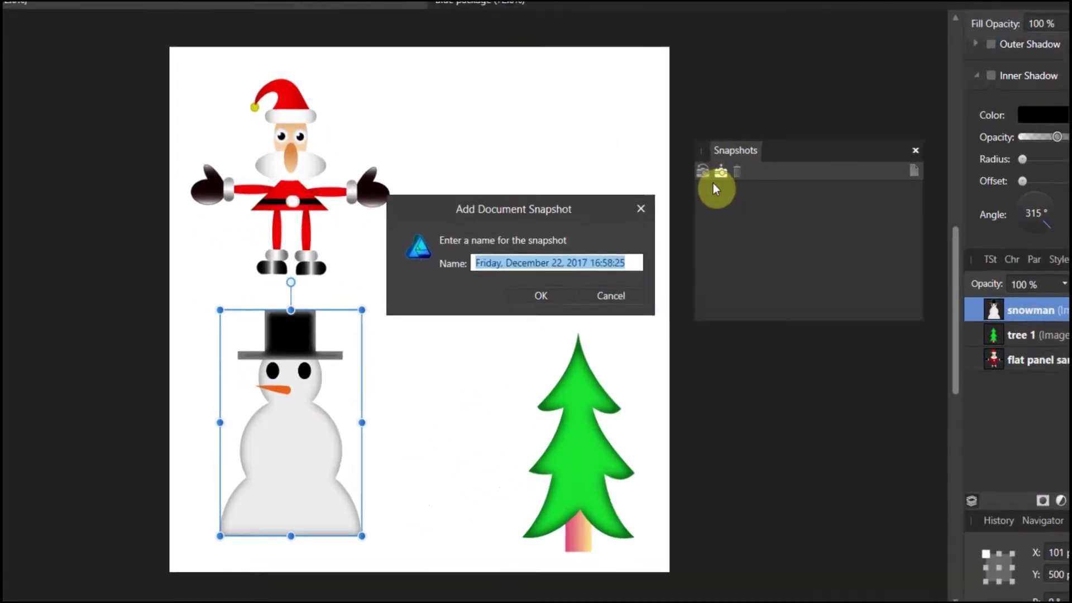
{"action": "type", "text": "snowman "}
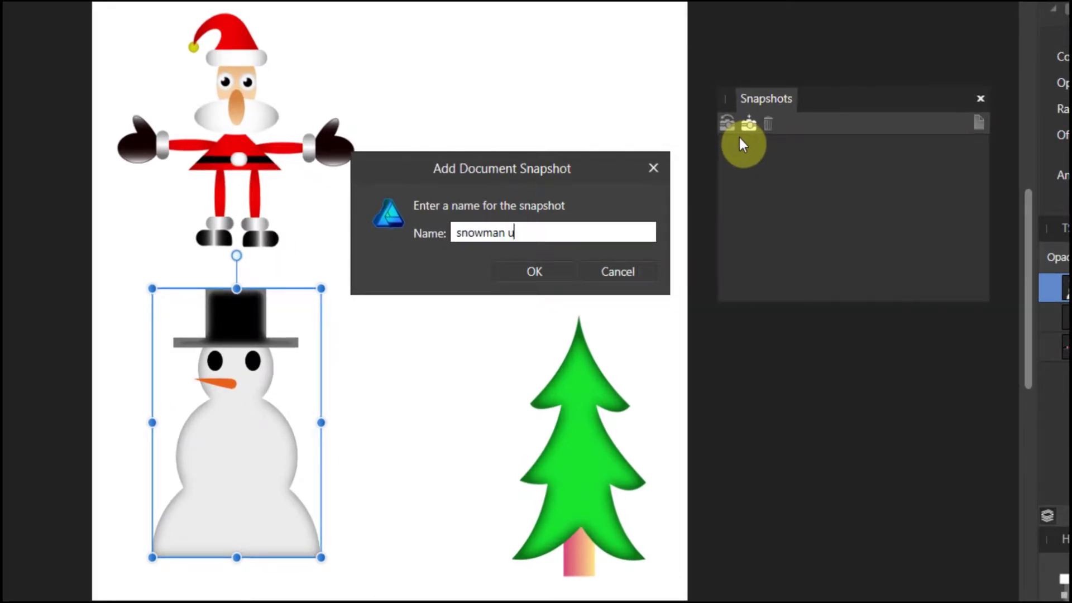
{"action": "type", "text": "lower left"}
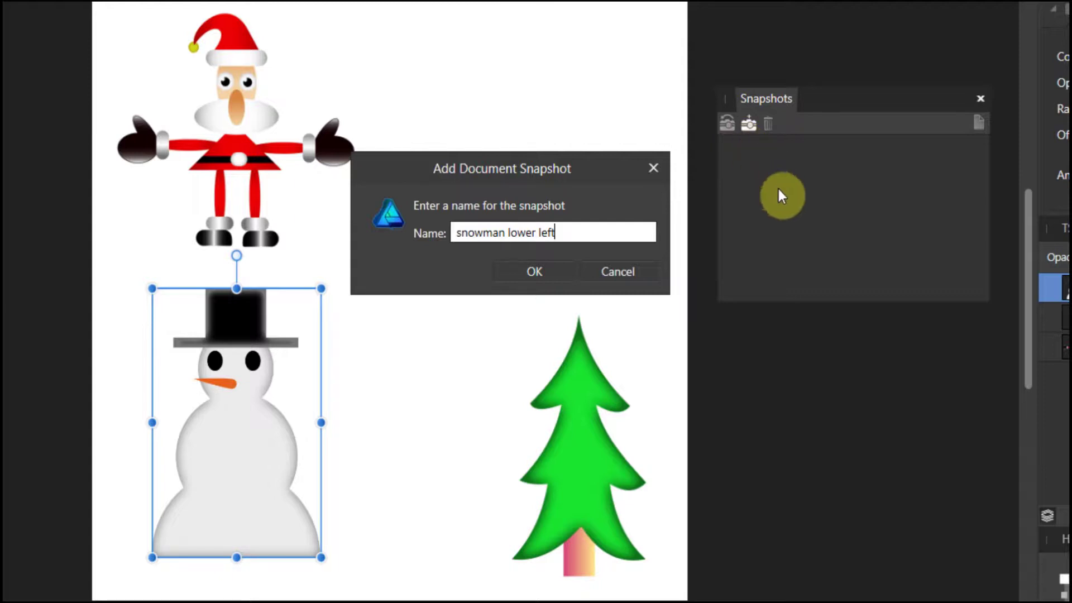
{"action": "left_click", "coordinate": [539, 268]}
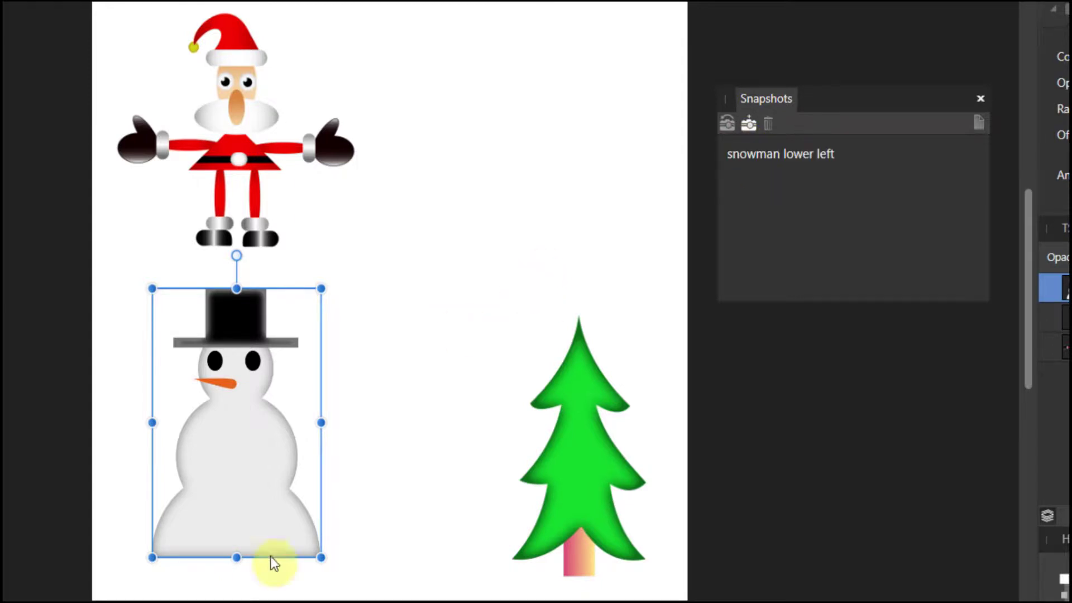
Step: Rearrange the snowman to the page's upper right and Santa to its lower left, and save a snapshot named "santa lower left"
{"action": "left_click_drag", "start_coordinate": [213, 499], "coordinate": [537, 221]}
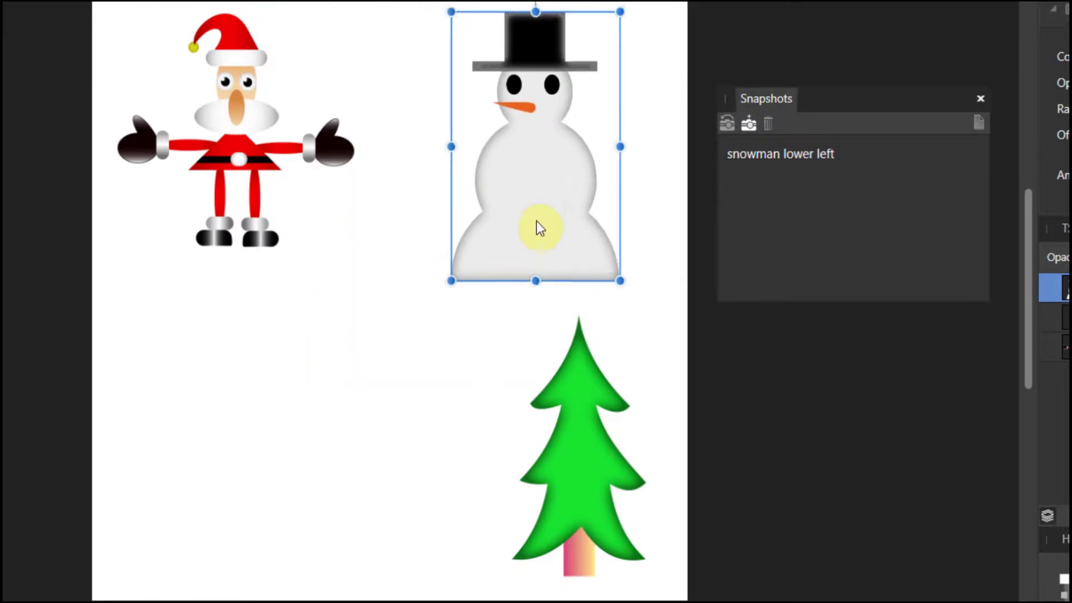
{"action": "left_click_drag", "start_coordinate": [226, 181], "coordinate": [230, 501]}
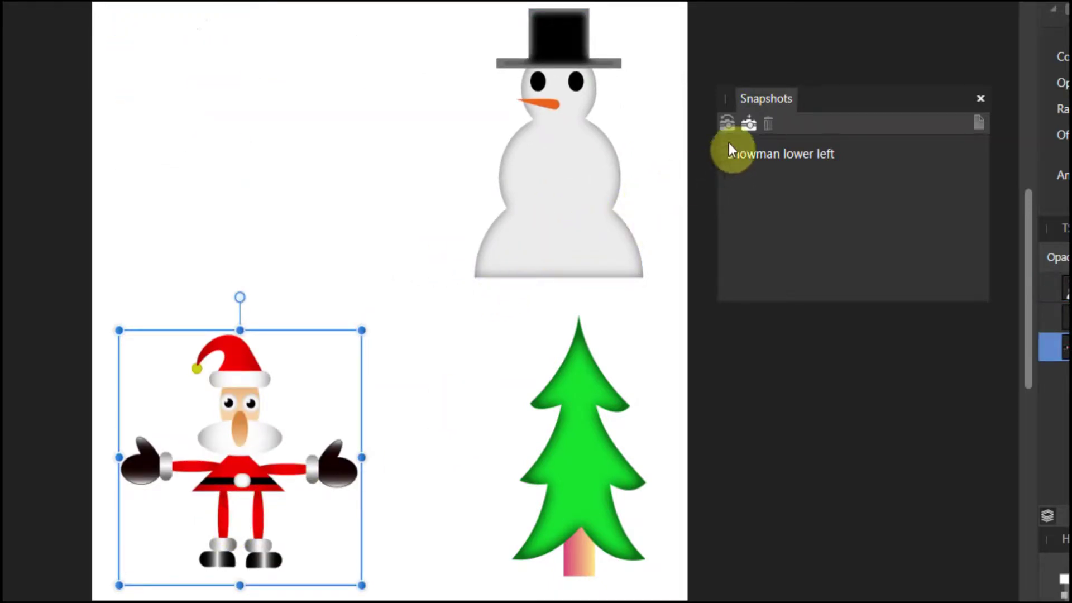
{"action": "left_click", "coordinate": [749, 123]}
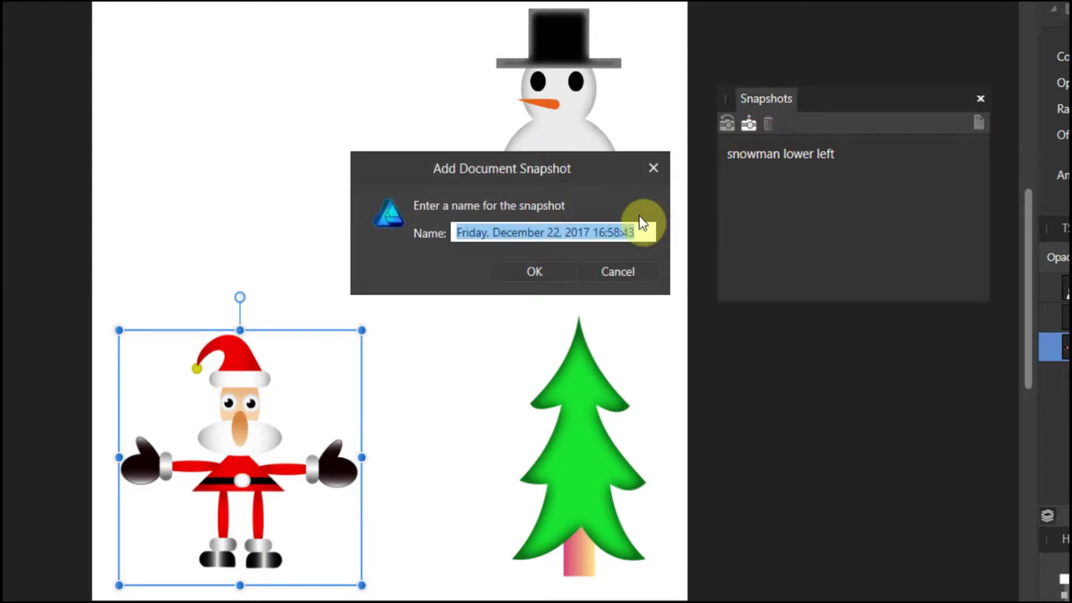
{"action": "type", "text": "sant"}
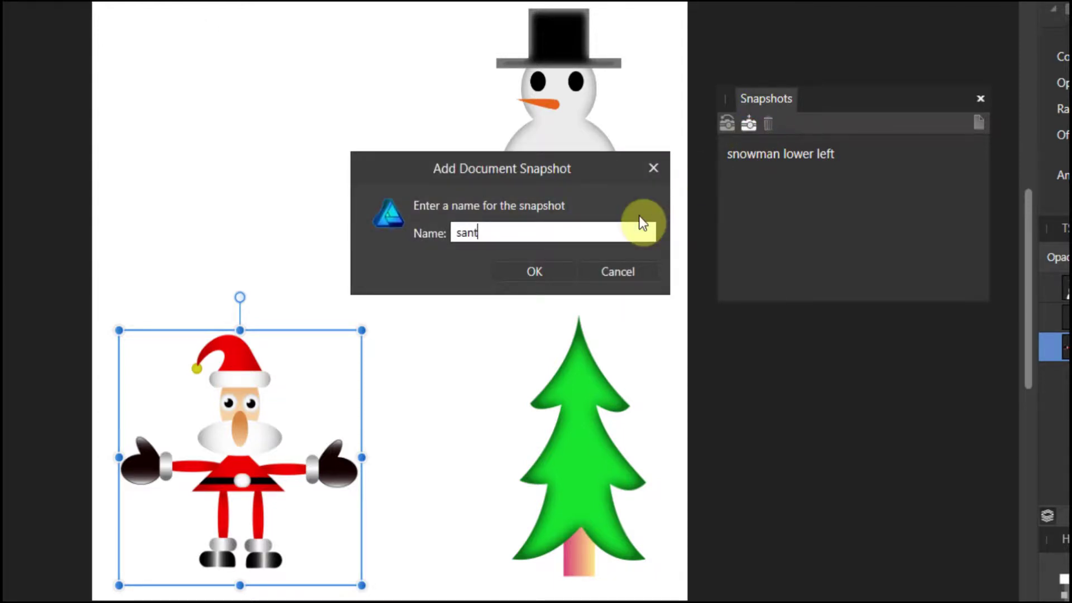
{"action": "type", "text": "a lower left"}
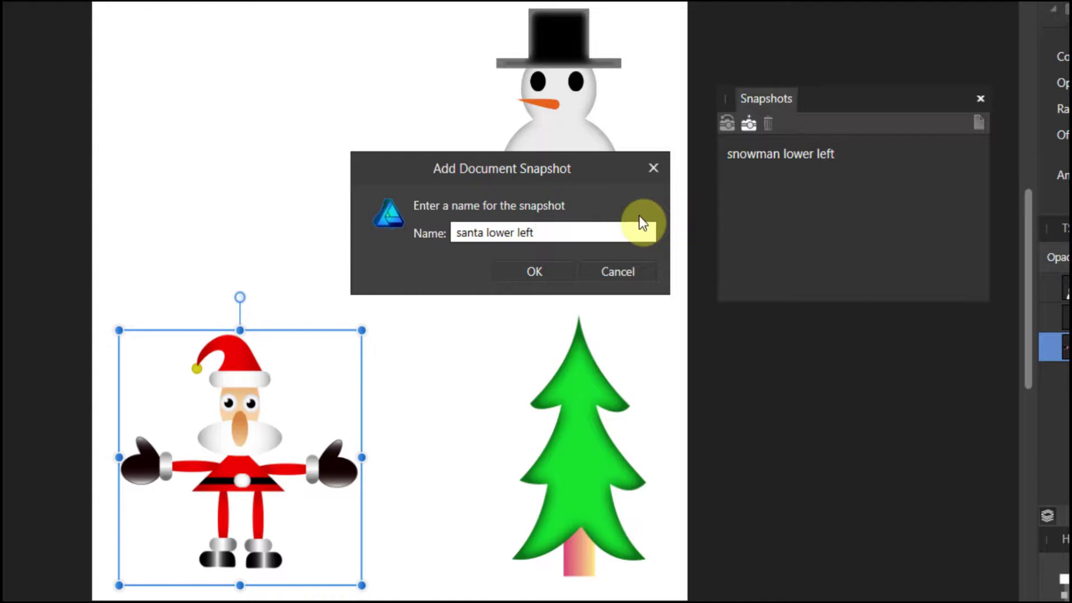
{"action": "left_click", "coordinate": [544, 264]}
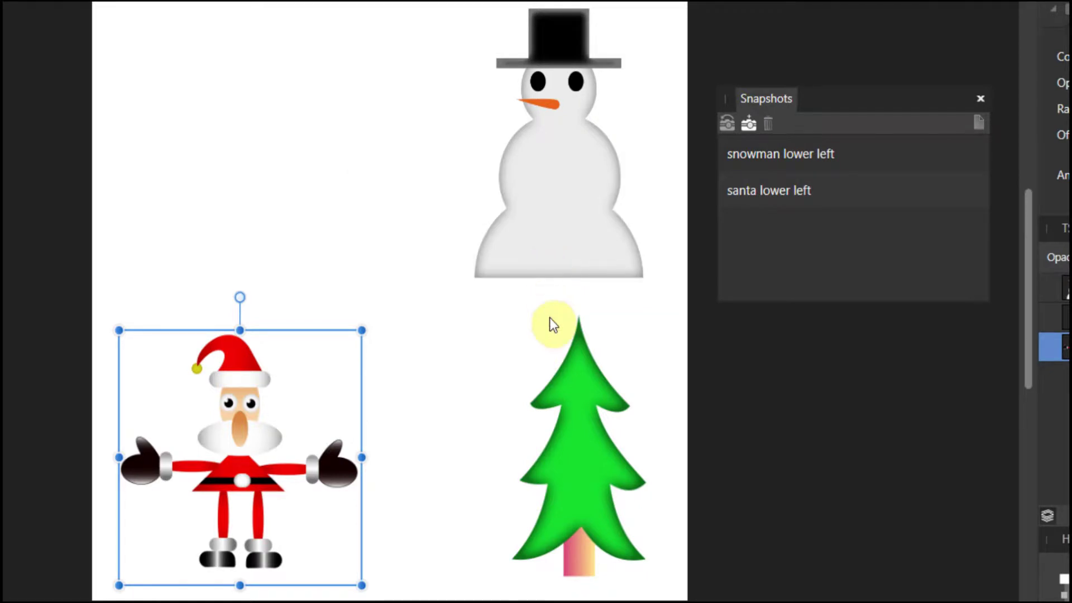
Step: Rearrange Santa to the page's lower right and the tree to its lower left, at about X 65 px, Y 437.5 px
{"action": "left_click_drag", "start_coordinate": [575, 400], "coordinate": [224, 110]}
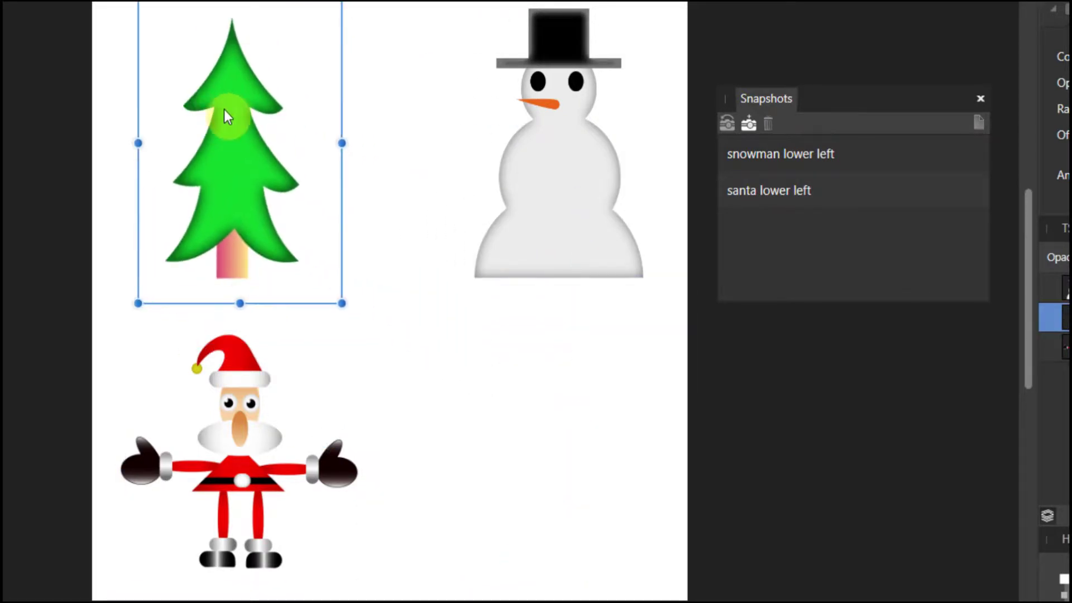
{"action": "left_click_drag", "start_coordinate": [300, 471], "coordinate": [581, 456]}
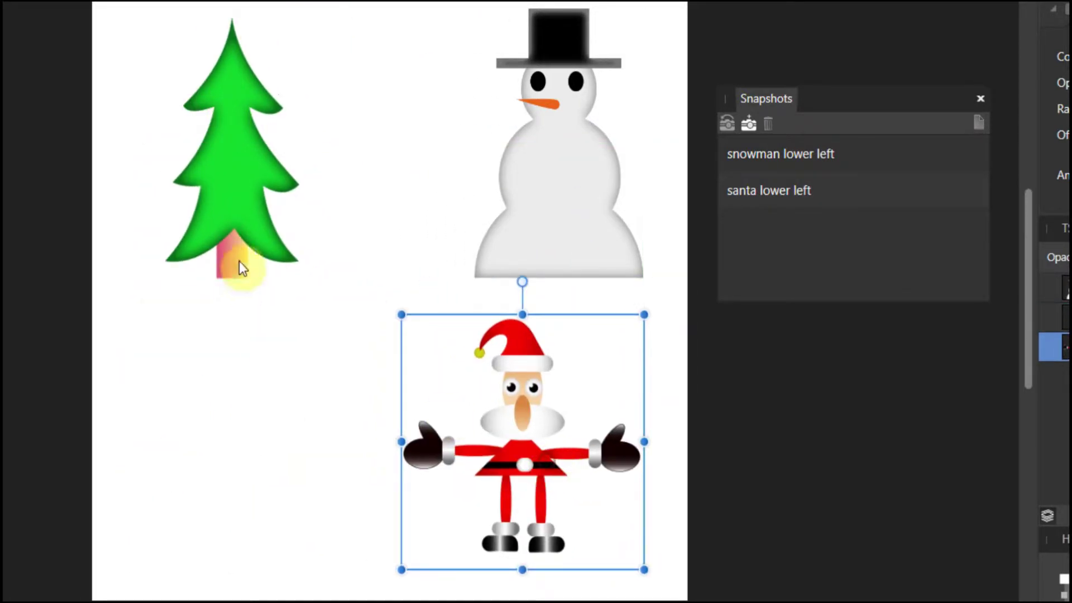
{"action": "left_click_drag", "start_coordinate": [239, 267], "coordinate": [239, 471]}
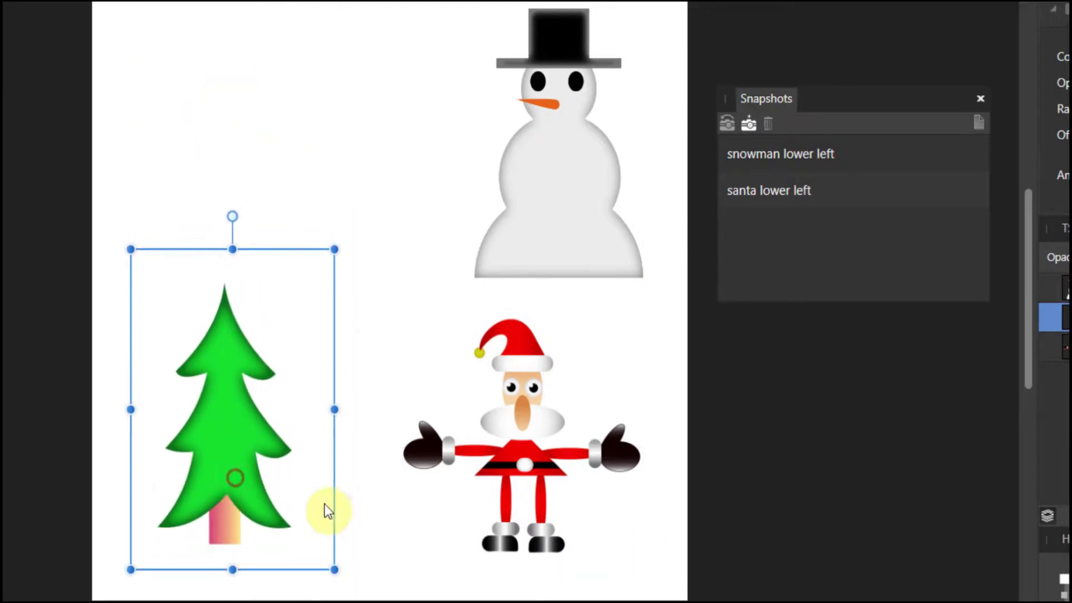
Step: Save the tree arrangement as a document snapshot named "tree lower left"
{"action": "left_click", "coordinate": [749, 122]}
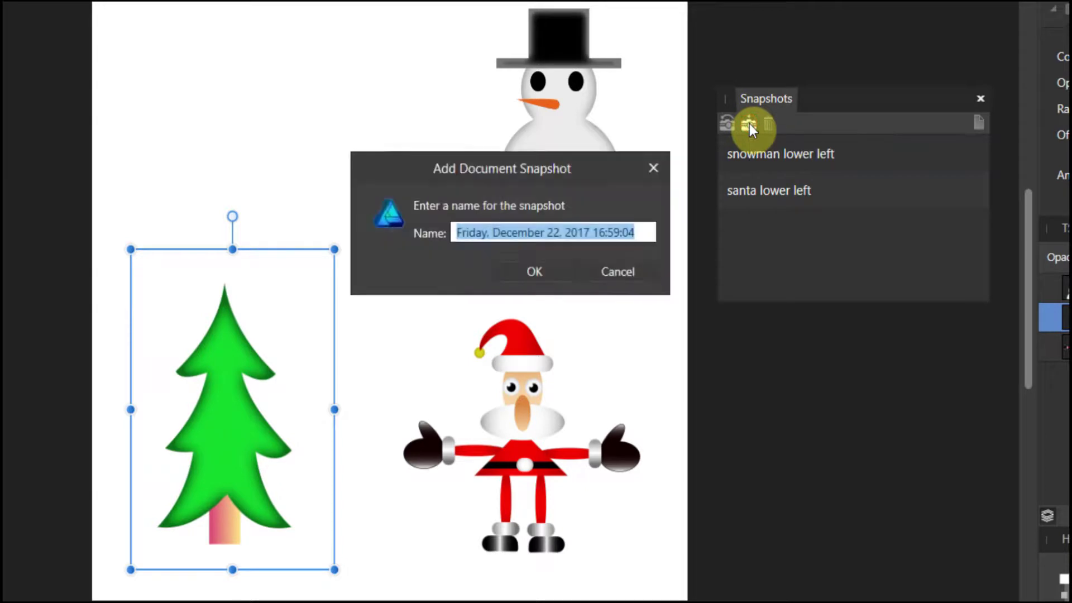
{"action": "type", "text": "tre"}
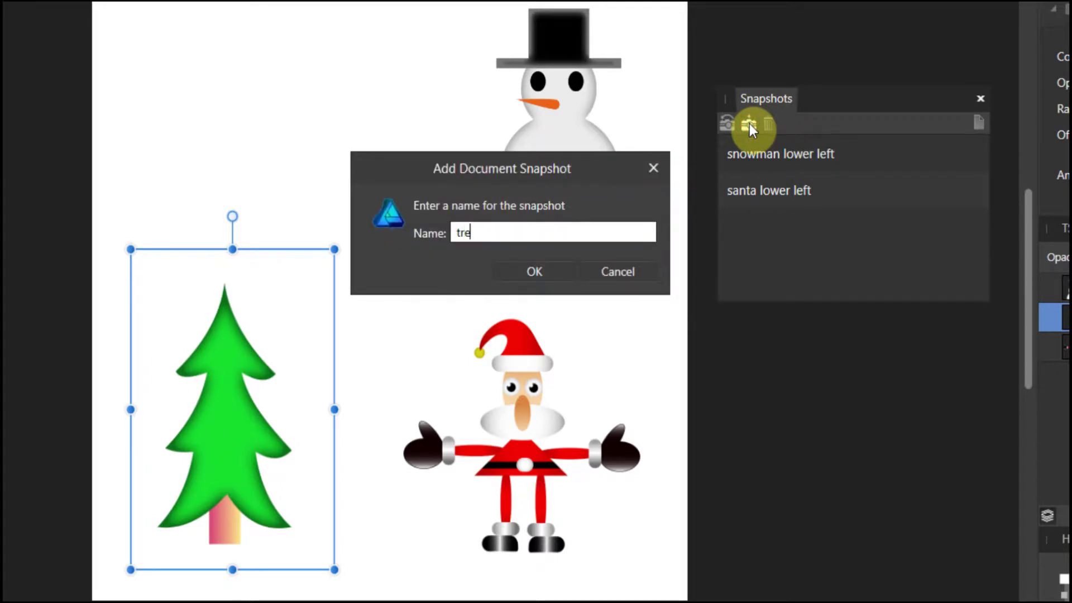
{"action": "type", "text": "e lower left"}
{"action": "left_click", "coordinate": [532, 271]}
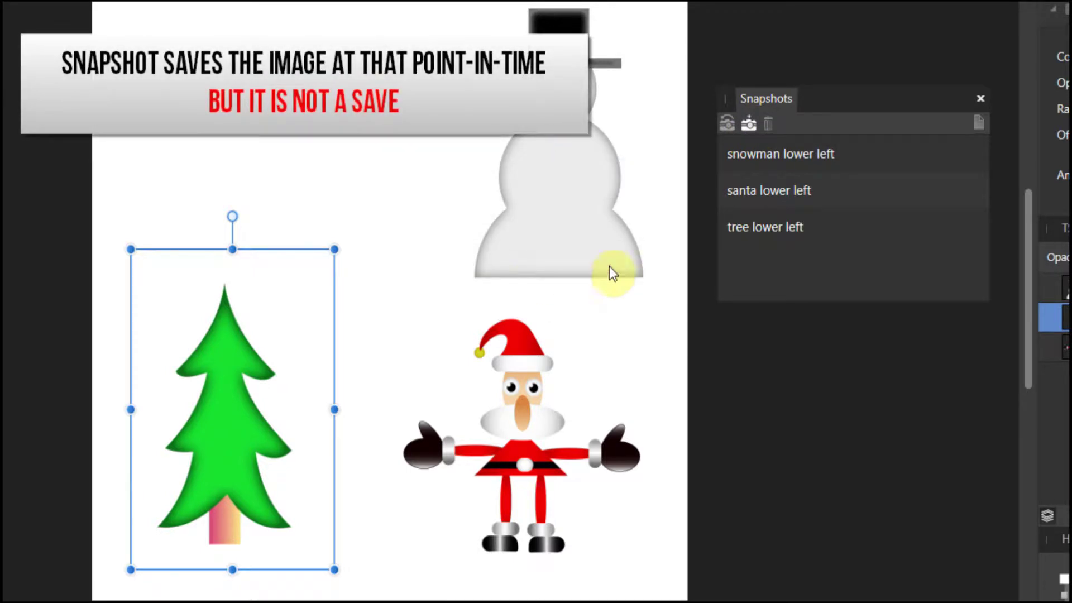
Step: Create a new document from the "snowman lower left" snapshot
{"action": "left_click", "coordinate": [771, 162]}
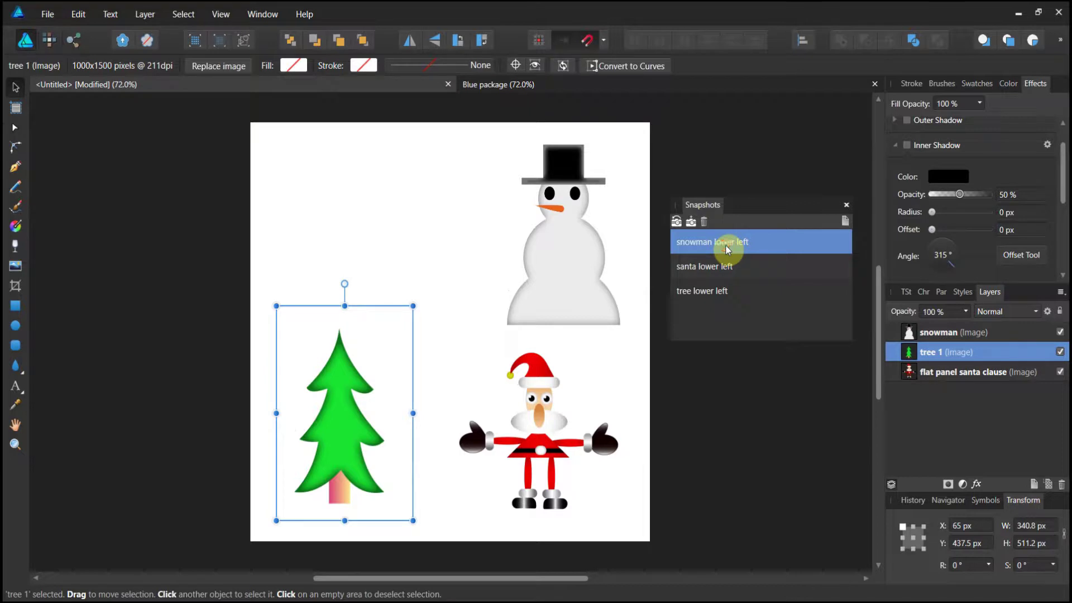
{"action": "left_click", "coordinate": [726, 245]}
{"action": "left_click", "coordinate": [844, 221]}
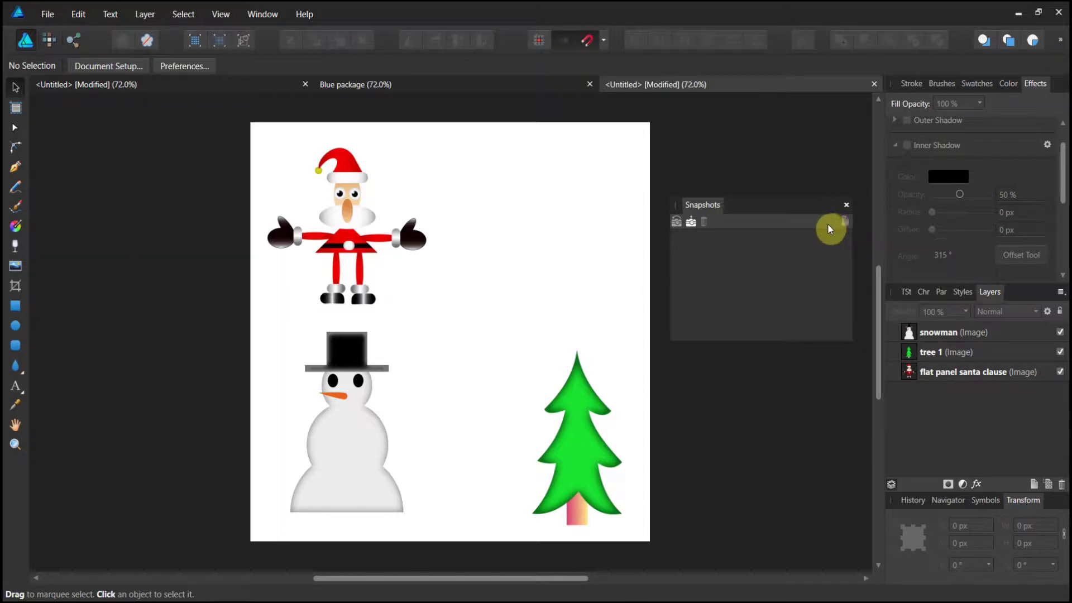
Step: Compare the original document's arrangement with the document created from the snowman snapshot
{"action": "left_click", "coordinate": [254, 91]}
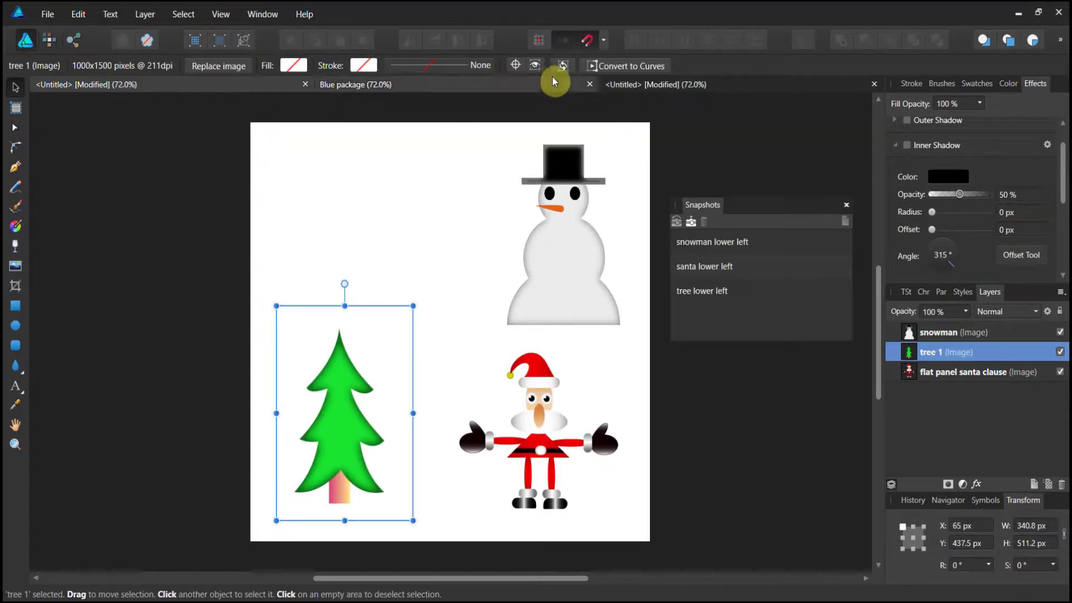
{"action": "left_click", "coordinate": [647, 93]}
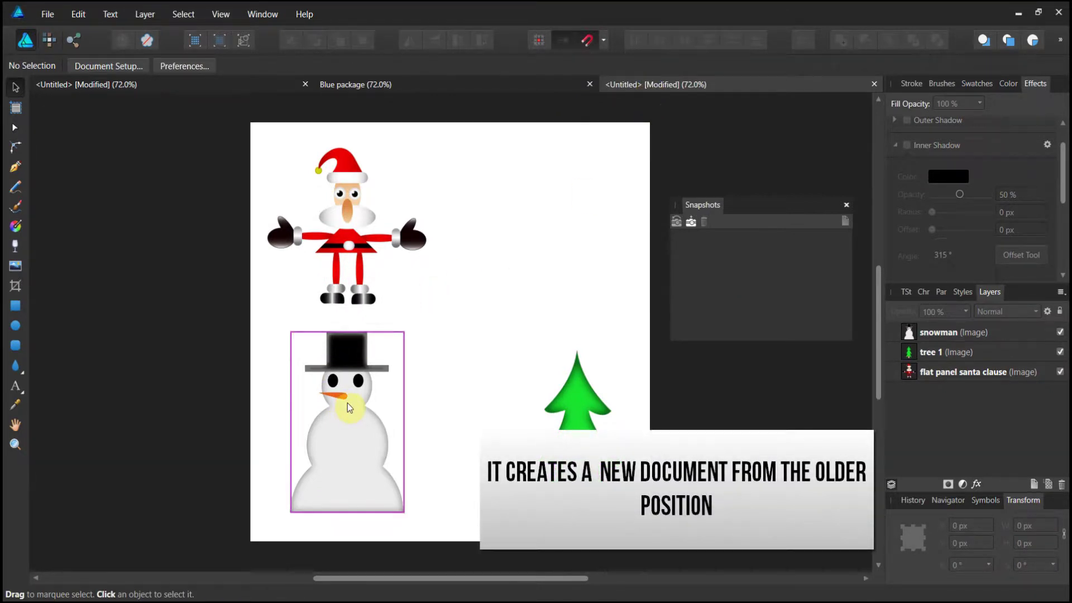
{"action": "scroll", "coordinate": [580, 123], "scroll_direction": "down", "scroll_amount": 1}
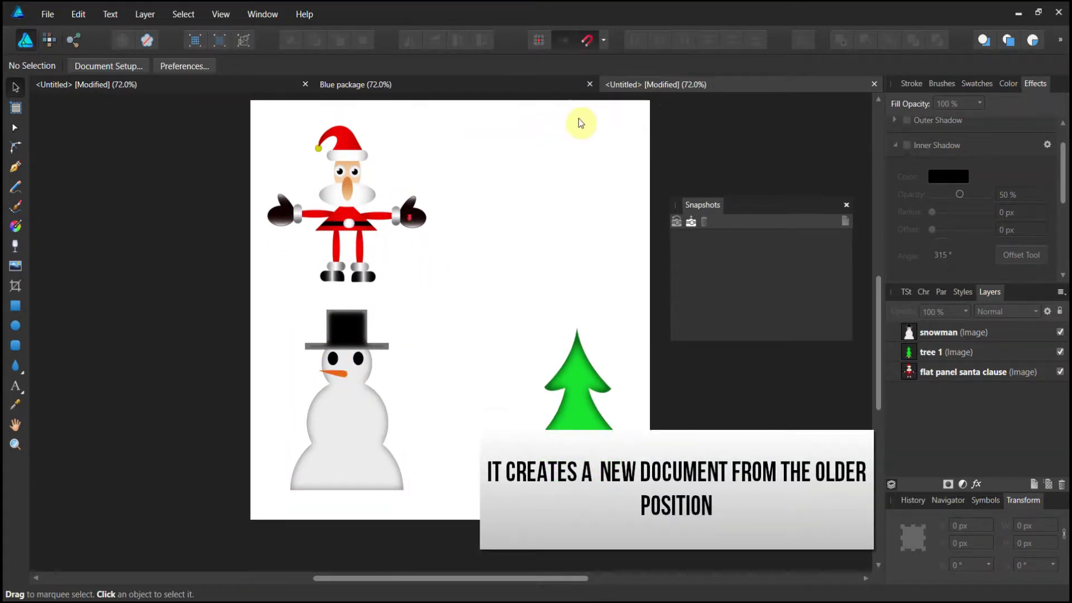
Step: Return to the original document and create a new document from its "santa lower left" snapshot
{"action": "left_click", "coordinate": [173, 81]}
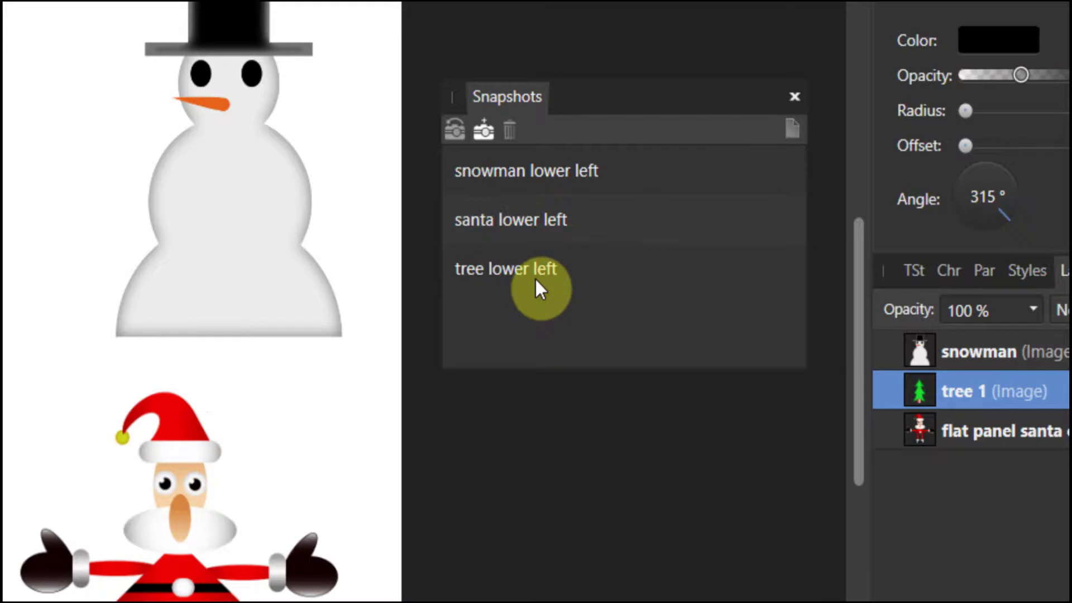
{"action": "left_click", "coordinate": [535, 226]}
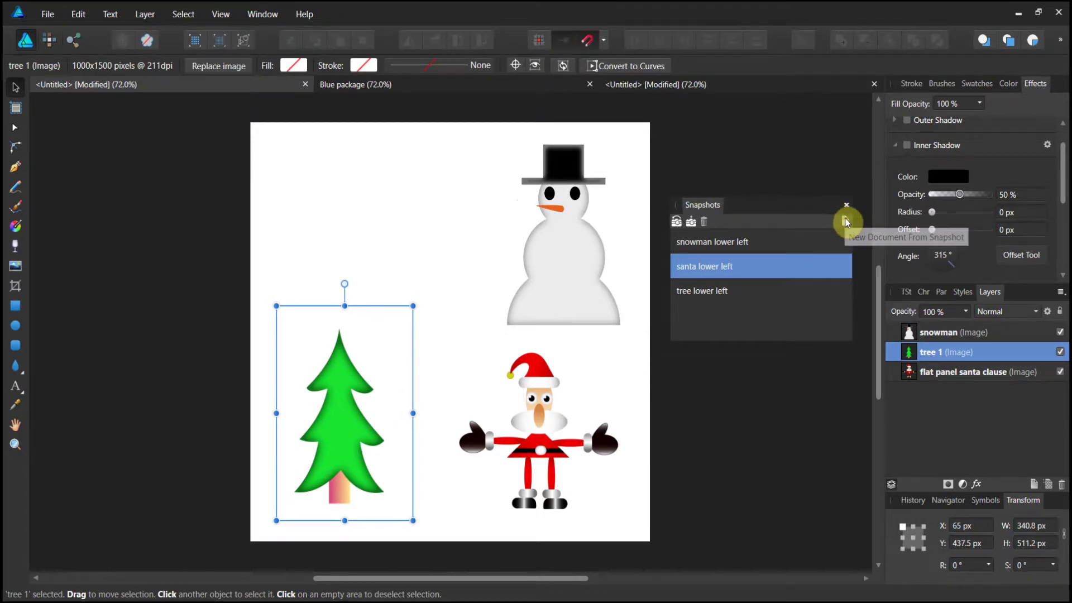
{"action": "left_click", "coordinate": [845, 221]}
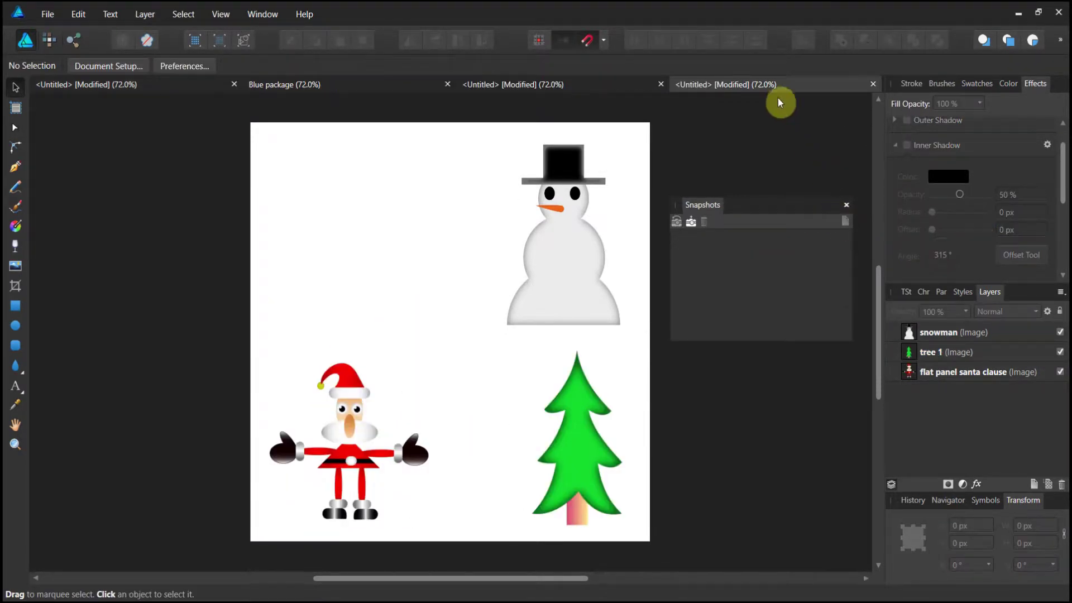
Step: Compare the open documents and close both documents created from snapshots without saving them
{"action": "left_click", "coordinate": [572, 82]}
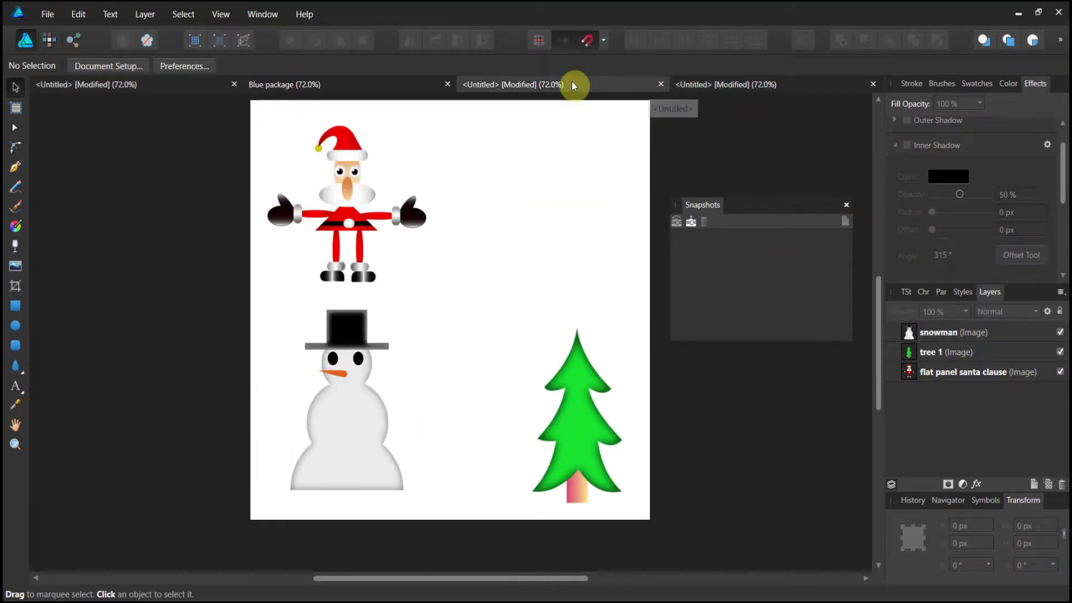
{"action": "left_click", "coordinate": [186, 81]}
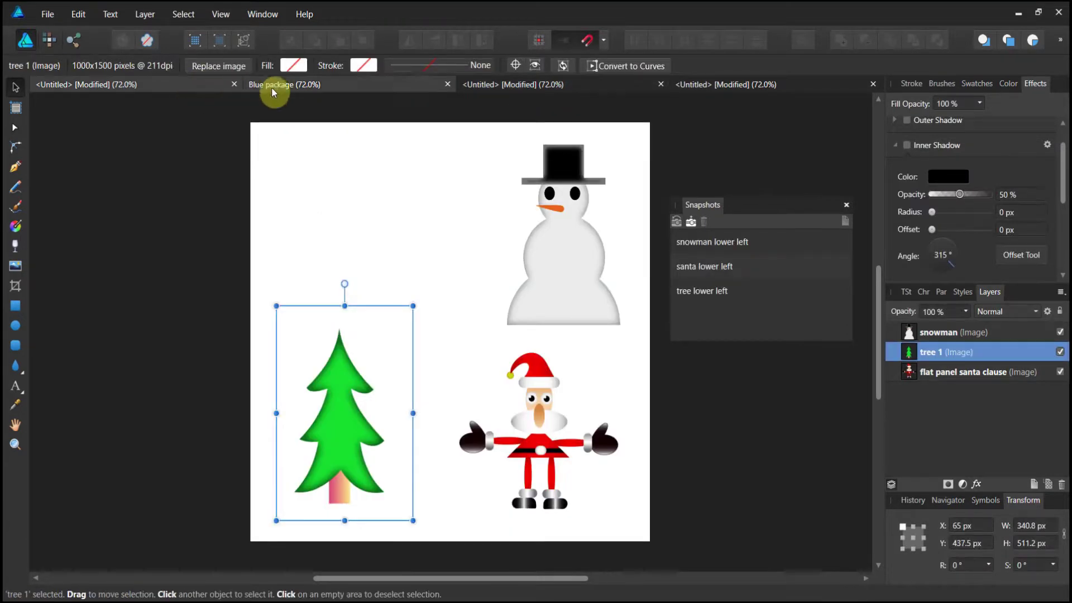
{"action": "left_click", "coordinate": [503, 85]}
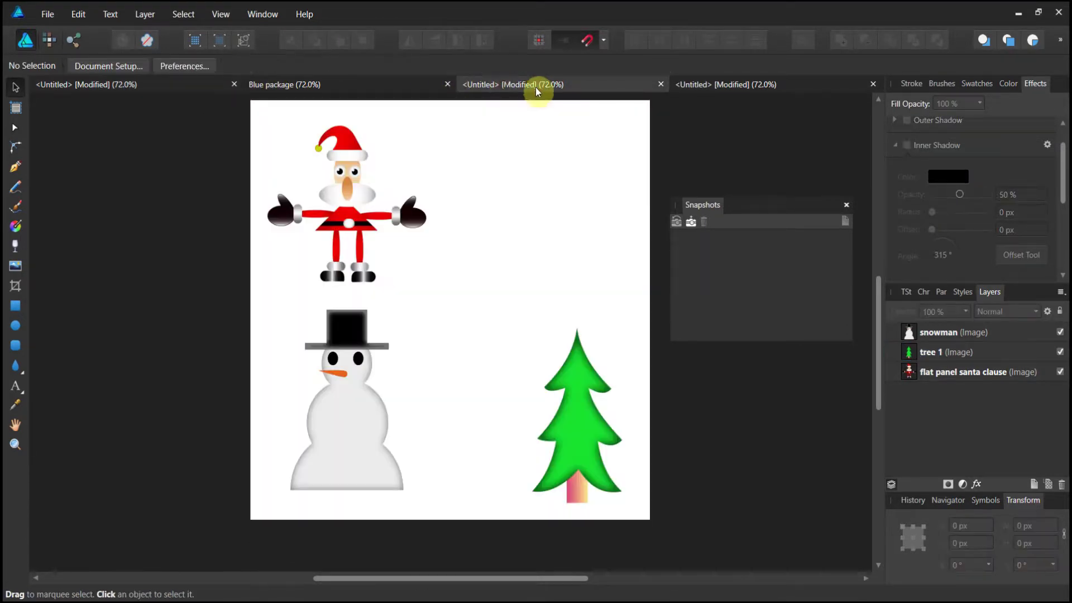
{"action": "left_click", "coordinate": [662, 84]}
{"action": "left_click", "coordinate": [531, 323]}
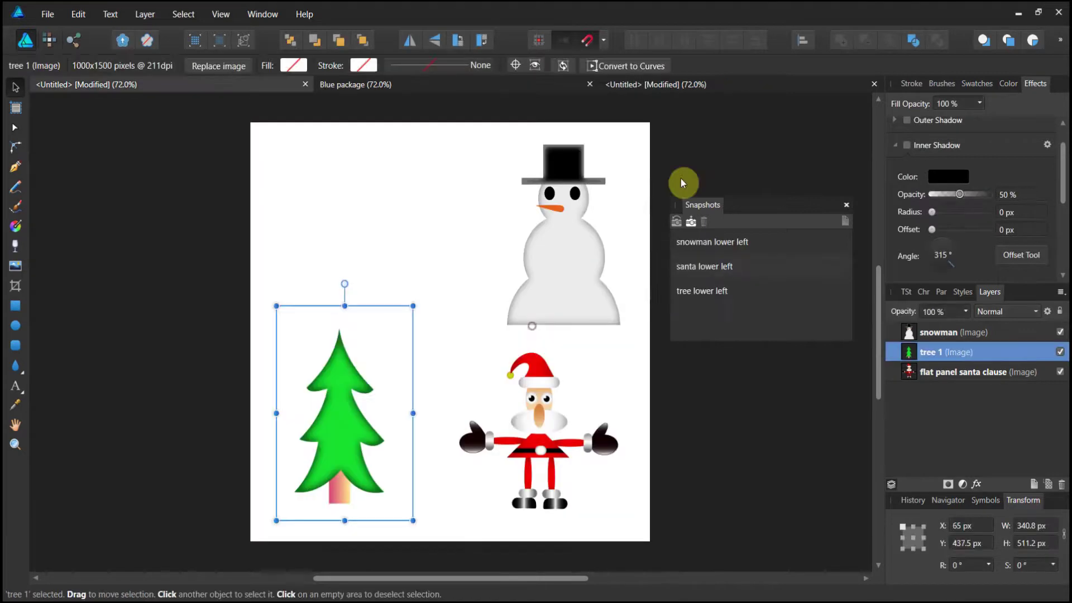
{"action": "left_click", "coordinate": [874, 84]}
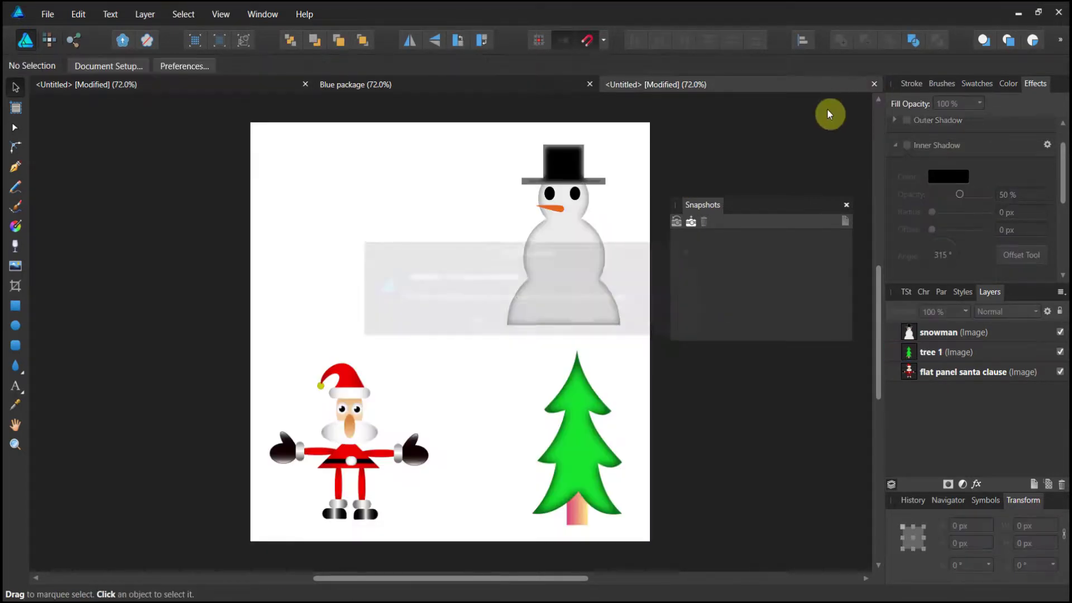
{"action": "left_click", "coordinate": [528, 333]}
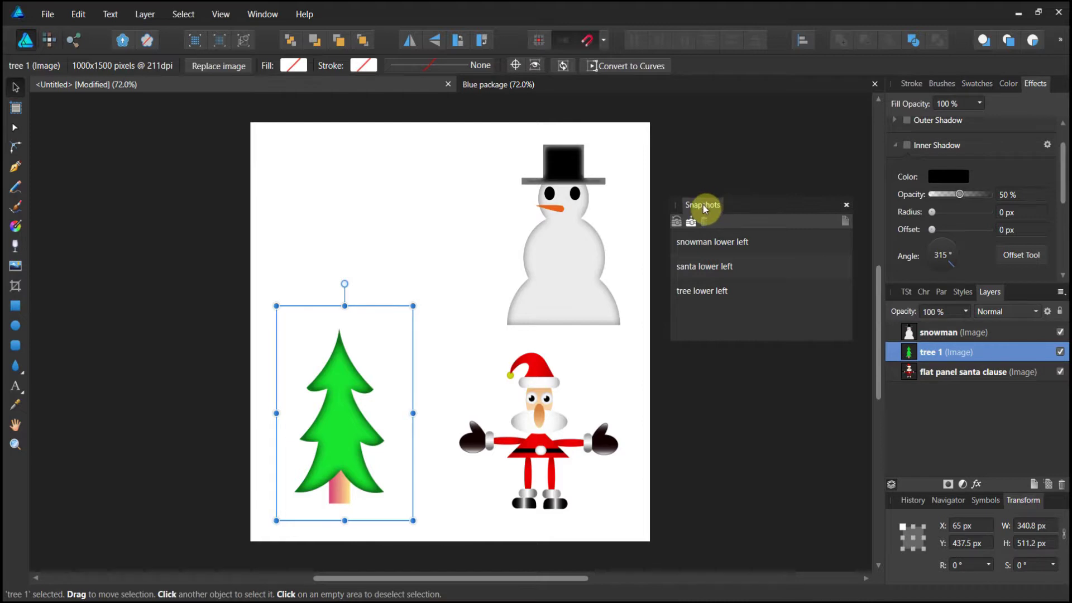
Step: Dock the Snapshots panel into the Layers panel group, and detach the Navigator as a widened floating panel beside the page
{"action": "left_click_drag", "start_coordinate": [704, 207], "coordinate": [1043, 302]}
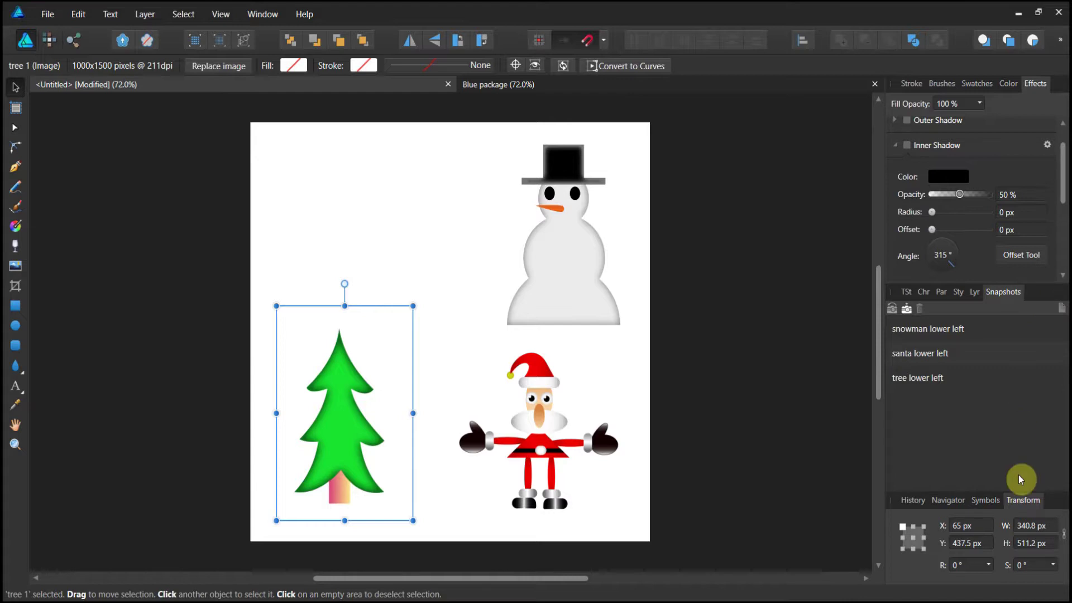
{"action": "left_click", "coordinate": [968, 500]}
{"action": "left_click_drag", "start_coordinate": [946, 427], "coordinate": [689, 191]}
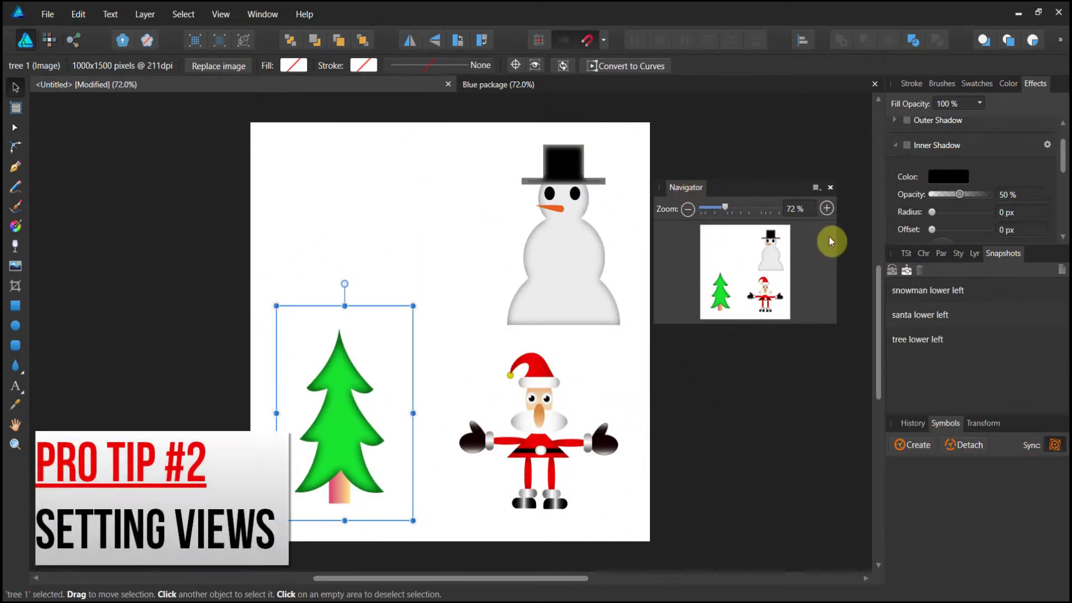
{"action": "left_click_drag", "start_coordinate": [835, 233], "coordinate": [913, 233]}
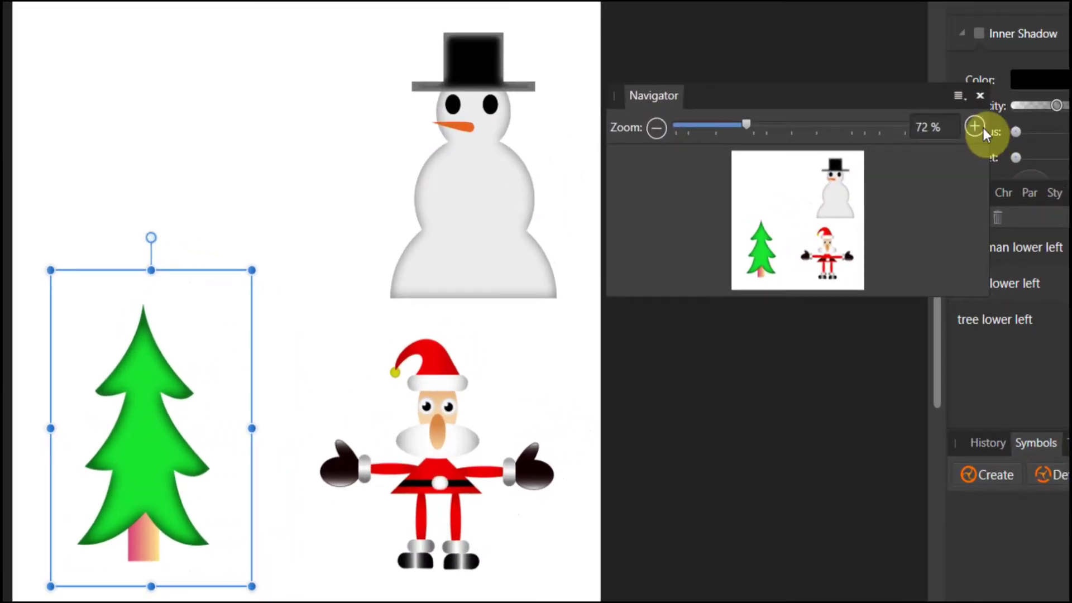
Step: Turn on the Navigator's Advanced mode and check its view point list and the options for managing view points
{"action": "left_click", "coordinate": [963, 96]}
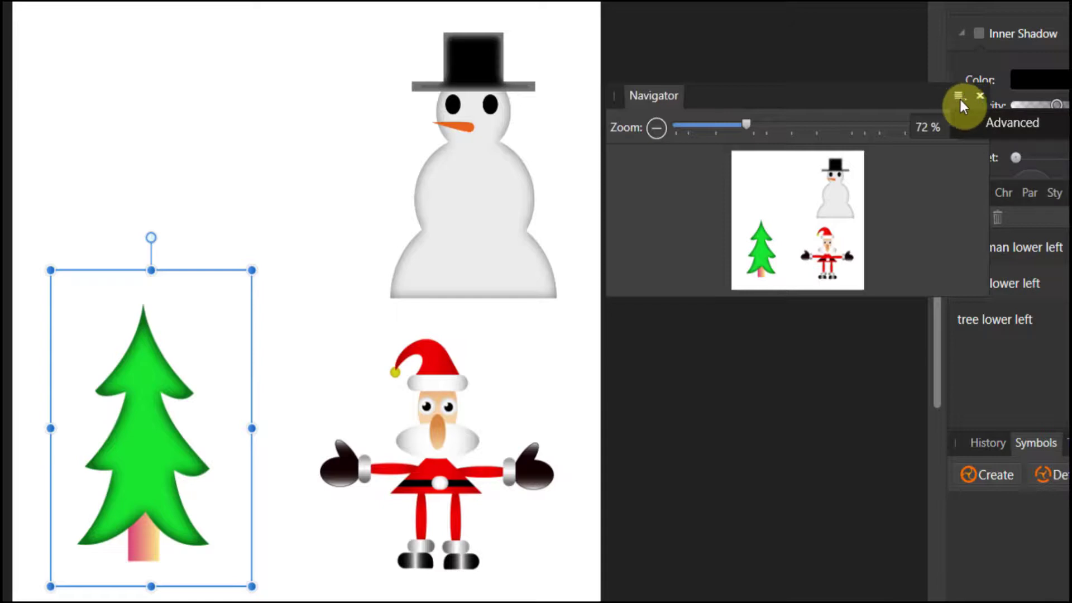
{"action": "left_click", "coordinate": [993, 127]}
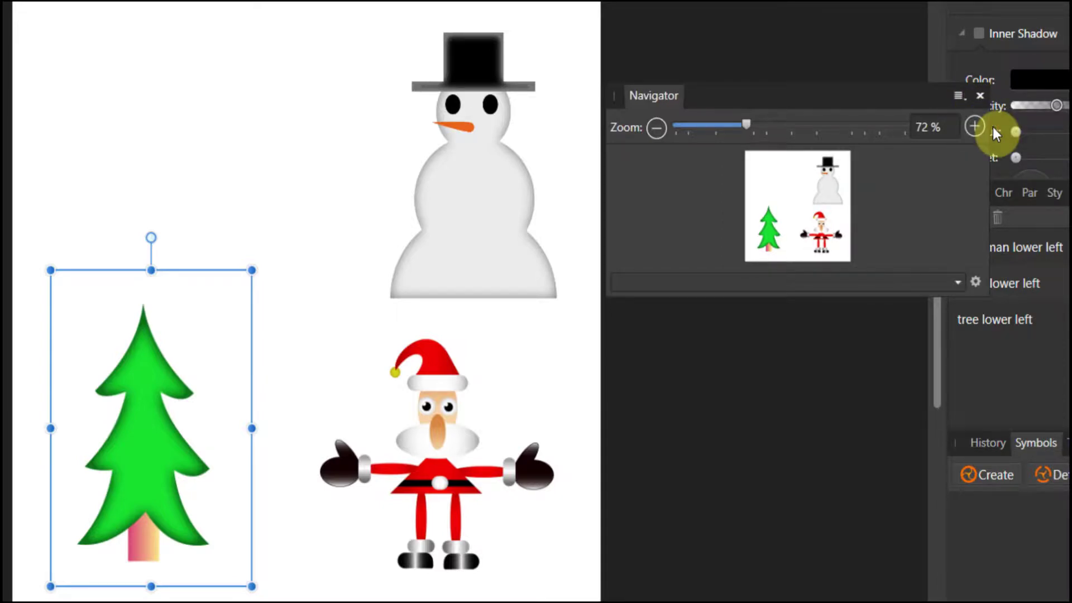
{"action": "left_click", "coordinate": [959, 279]}
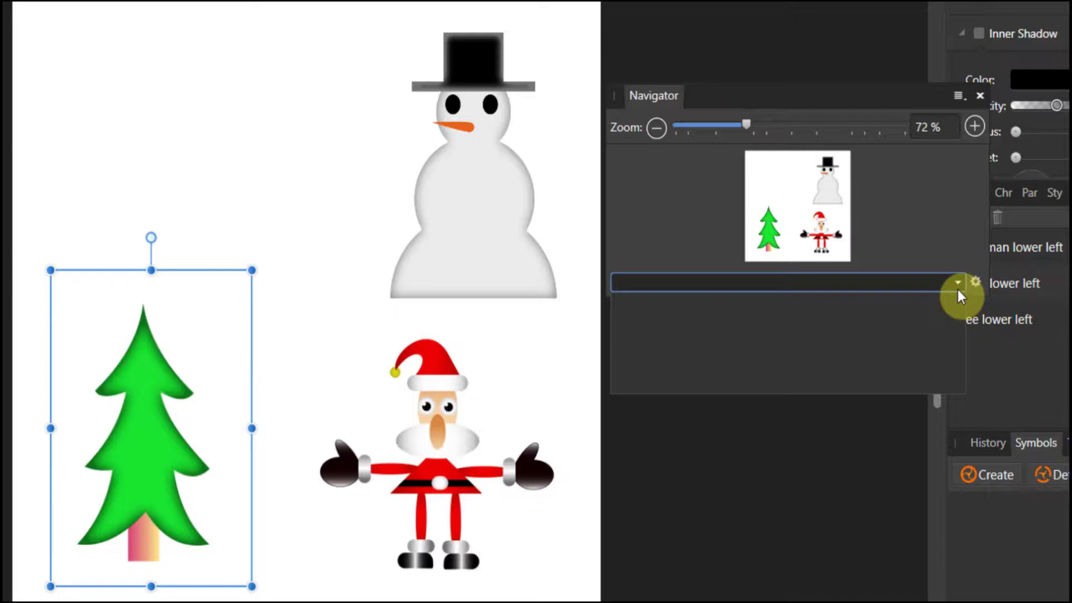
{"action": "left_click", "coordinate": [976, 281]}
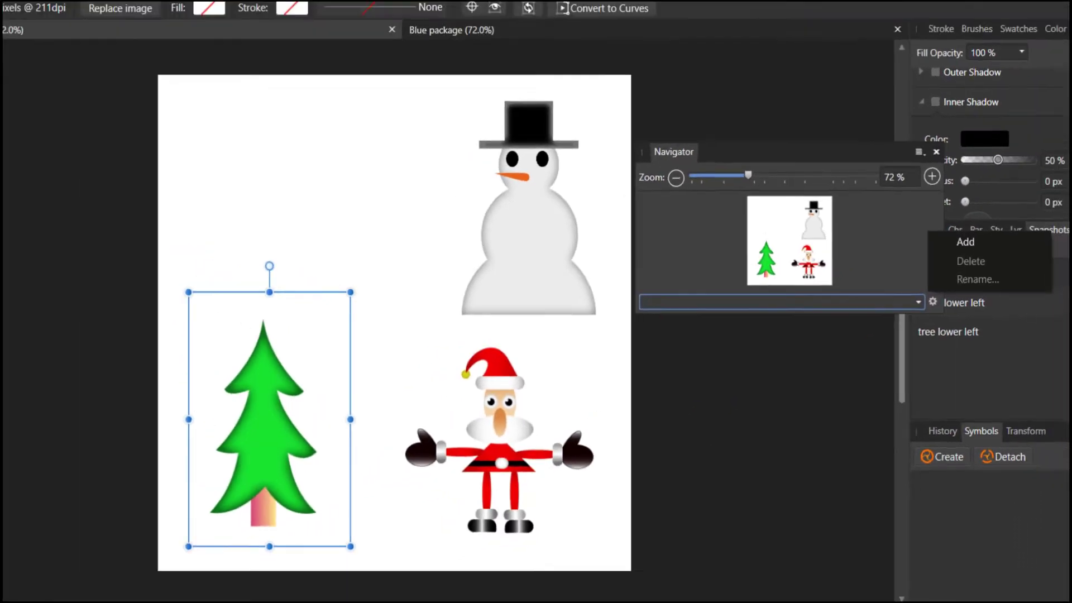
{"action": "left_click", "coordinate": [17, 89]}
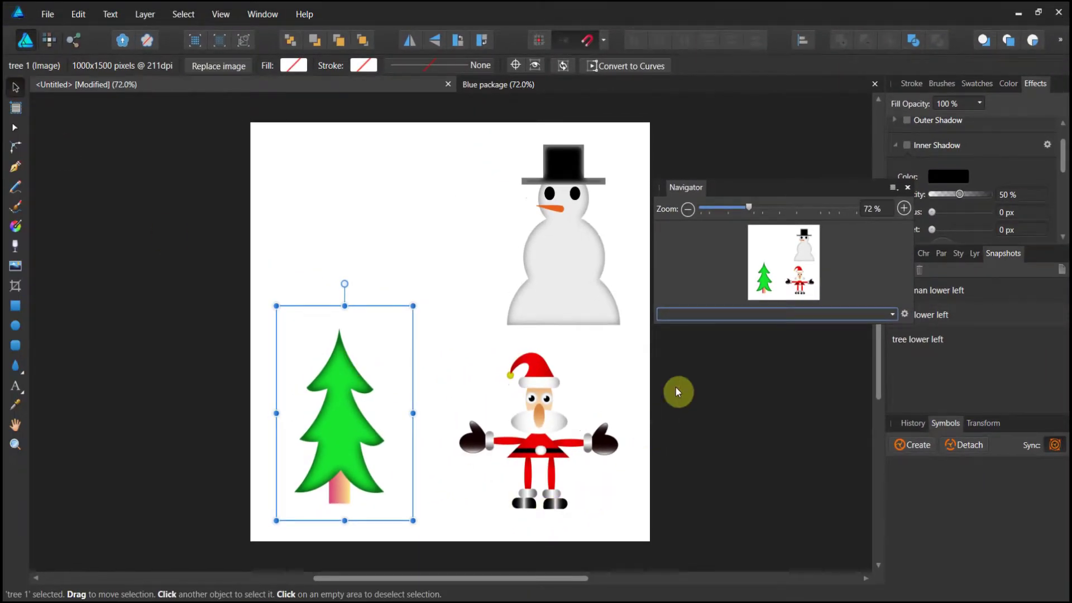
Step: Zoom to 1000% on Santa's eyes, add a view point there, and rename it "Santa Eyes"
{"action": "left_click_drag", "start_coordinate": [750, 207], "coordinate": [858, 210]}
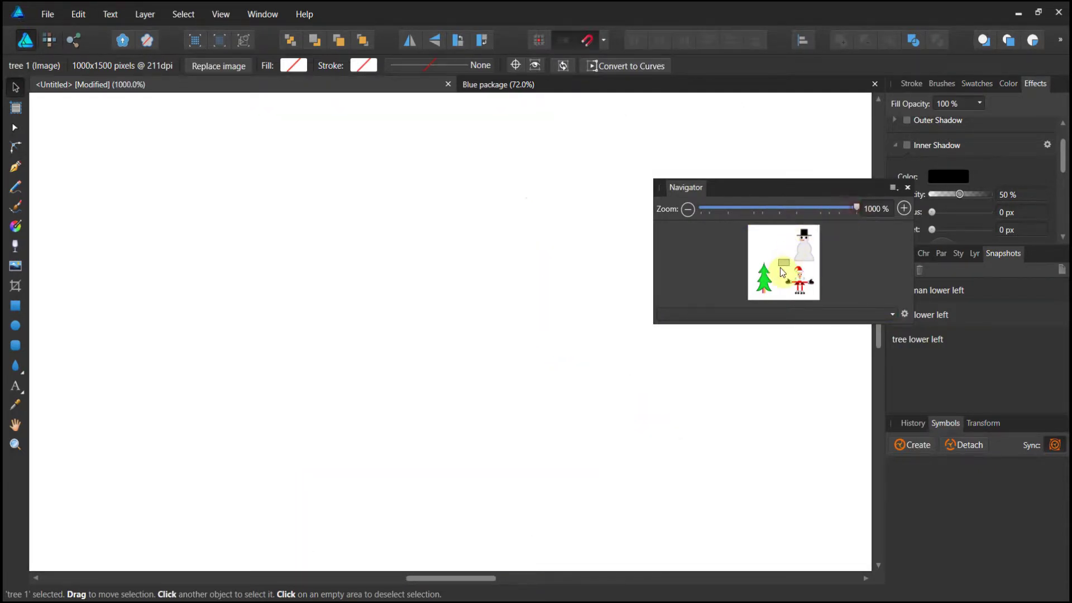
{"action": "left_click_drag", "start_coordinate": [785, 264], "coordinate": [801, 279]}
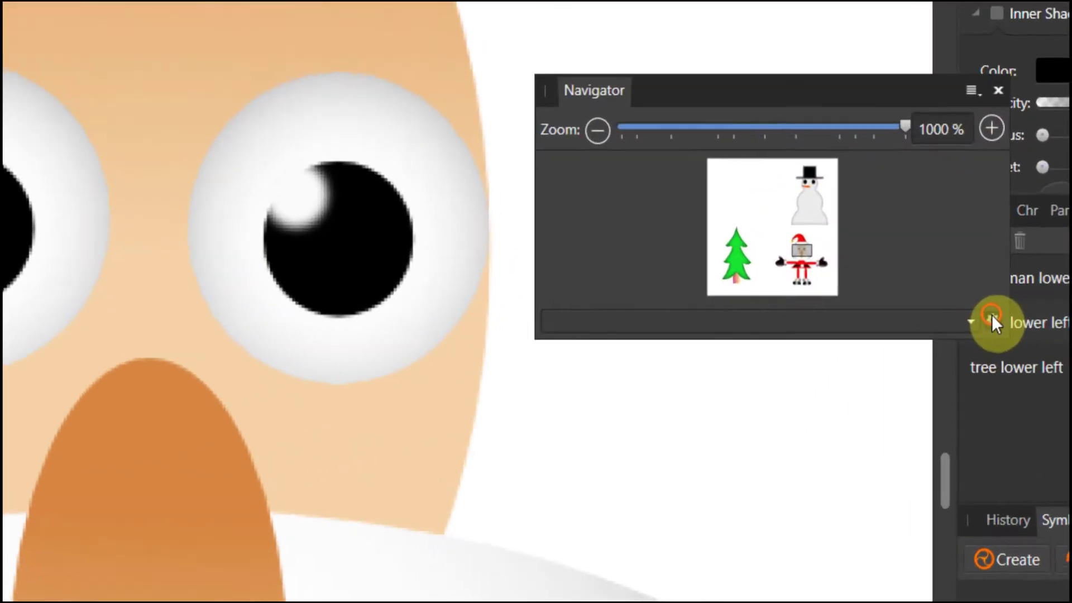
{"action": "left_click", "coordinate": [904, 313]}
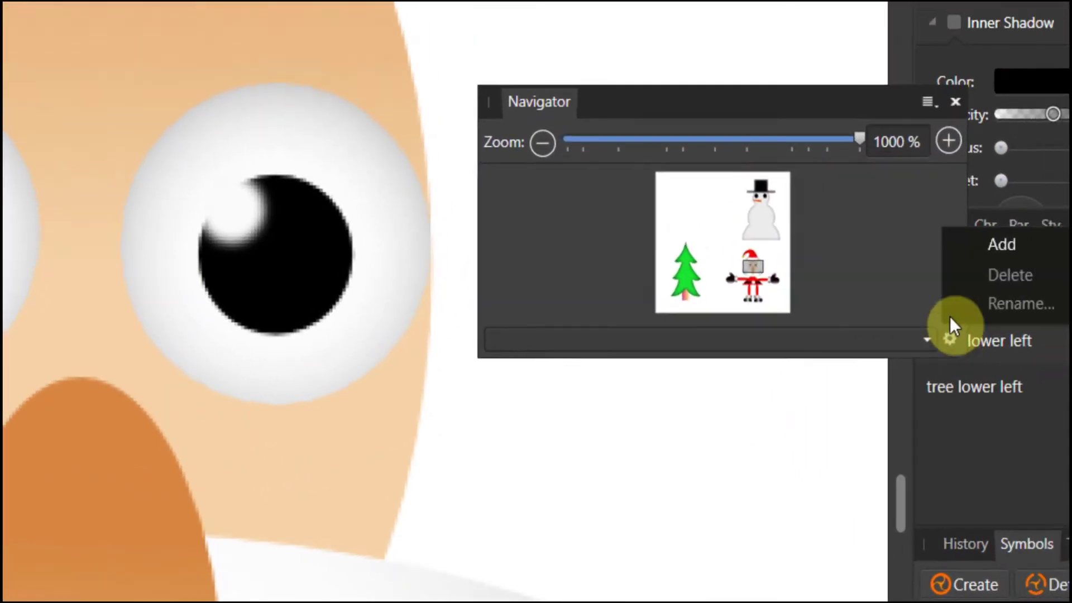
{"action": "left_click", "coordinate": [974, 245]}
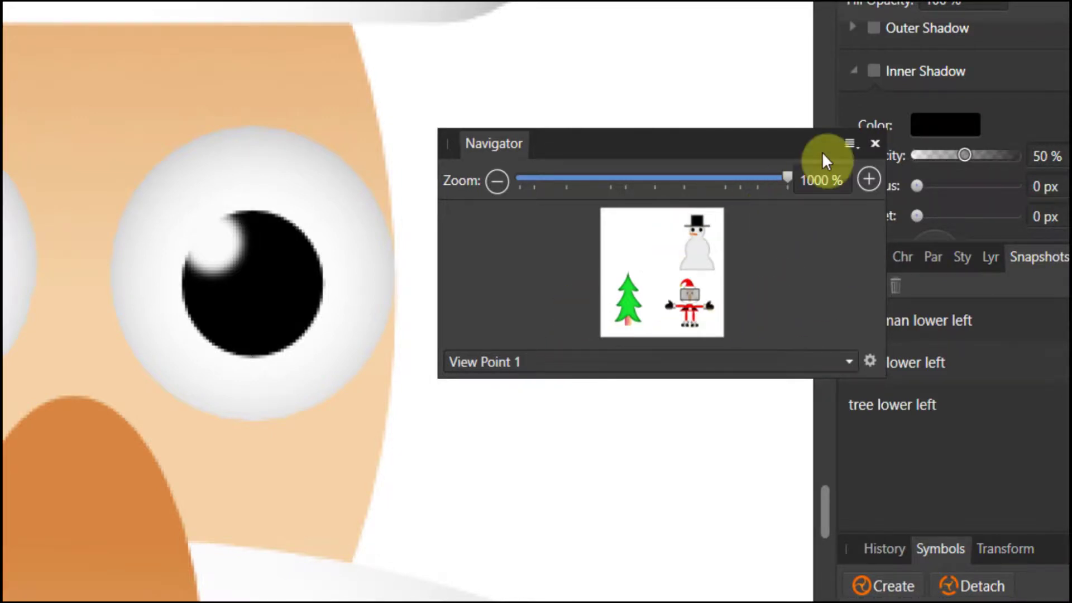
{"action": "left_click", "coordinate": [856, 143]}
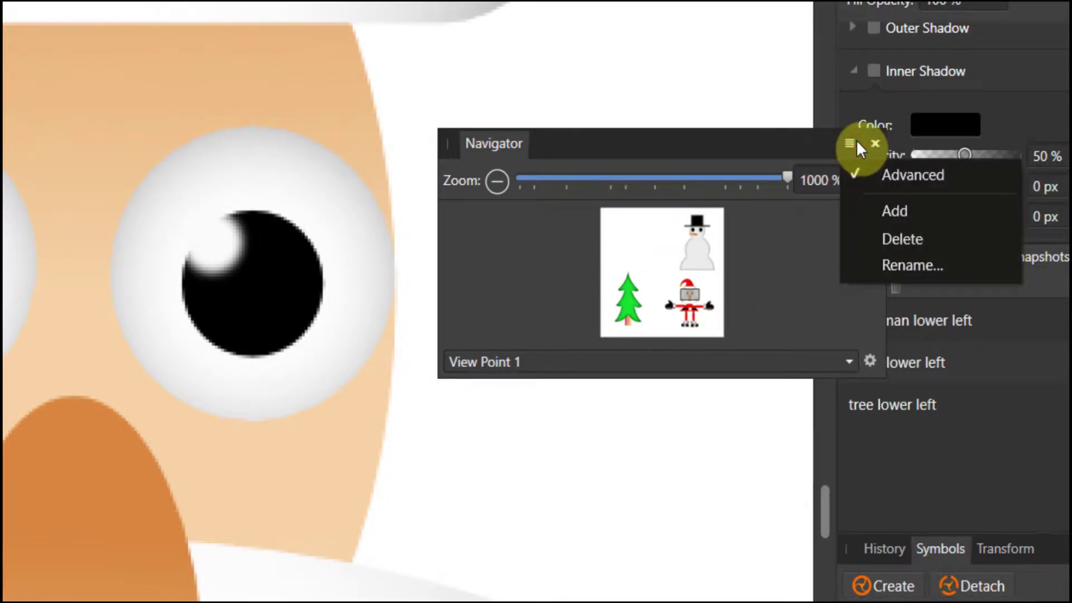
{"action": "left_click", "coordinate": [885, 266]}
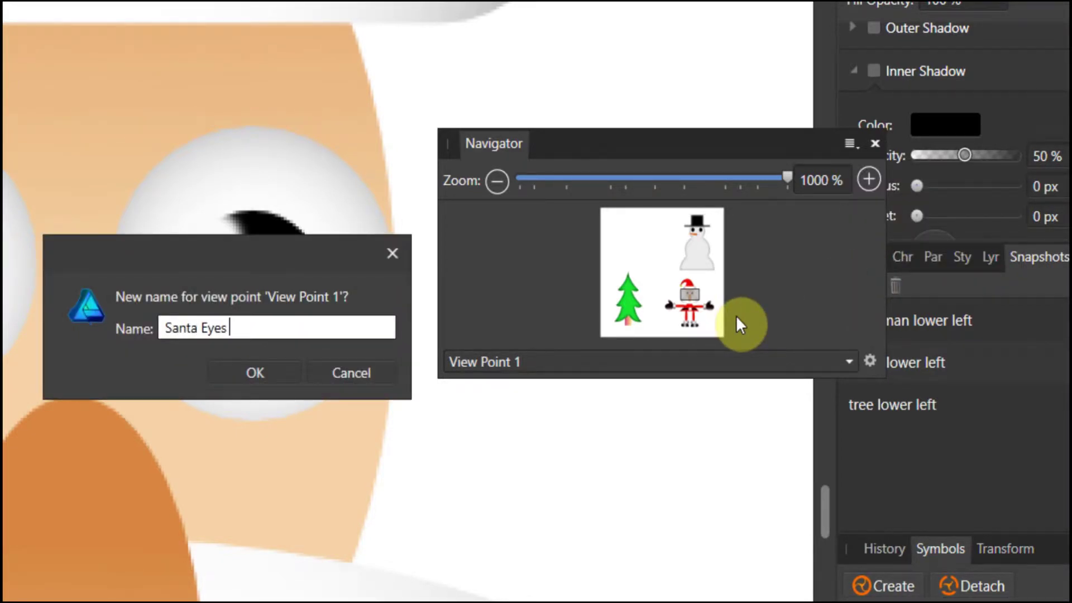
{"action": "left_click", "coordinate": [260, 369]}
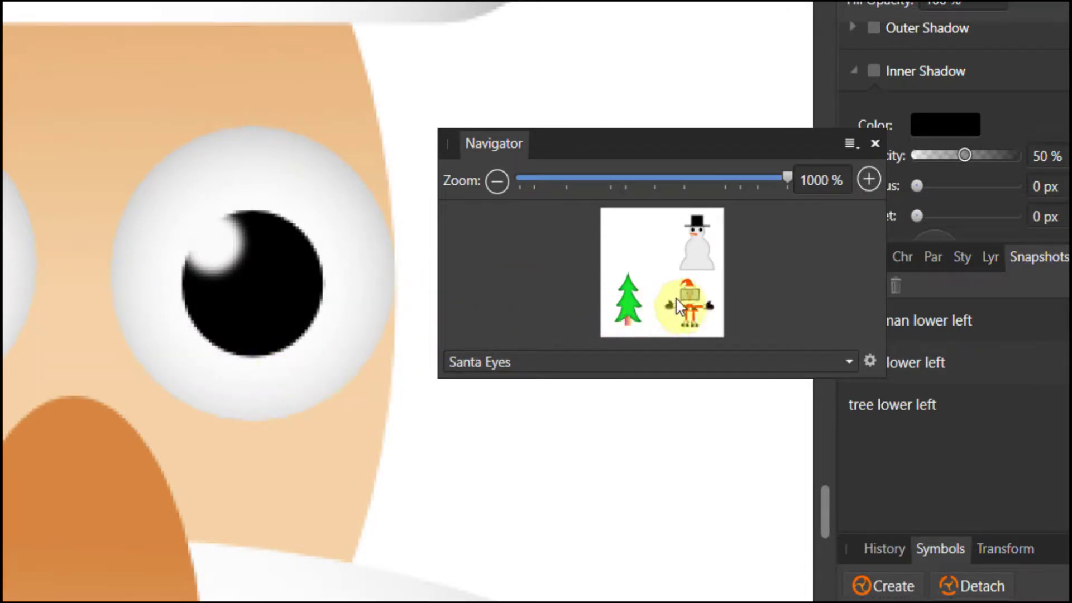
Step: Add a view point of the snowman's eyes at 1000% zoom and rename it "Frosty eyes"
{"action": "left_click_drag", "start_coordinate": [683, 296], "coordinate": [704, 239]}
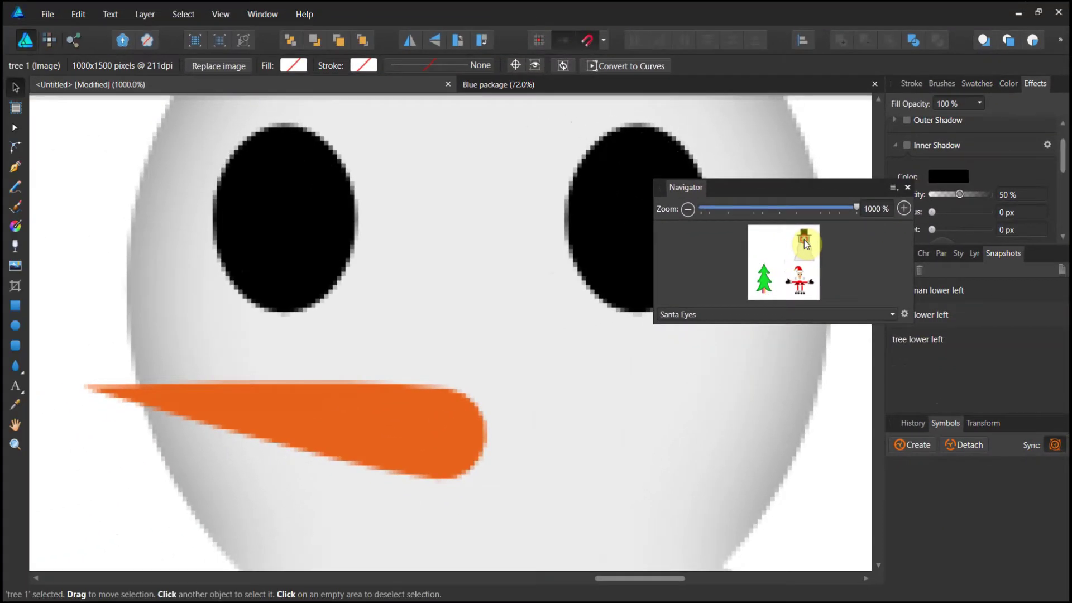
{"action": "left_click", "coordinate": [905, 314]}
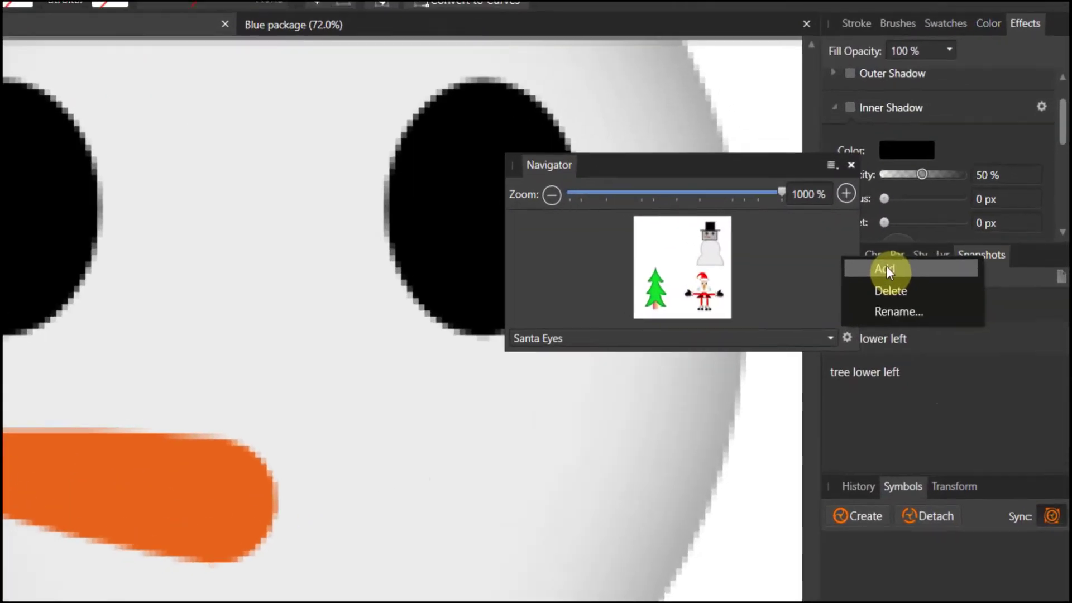
{"action": "left_click", "coordinate": [932, 263]}
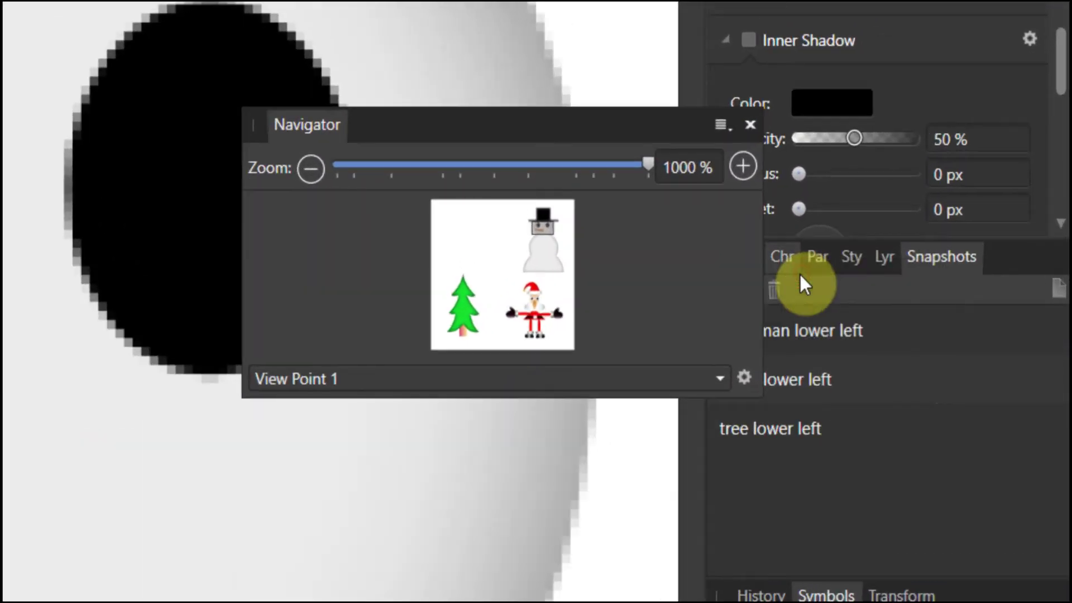
{"action": "left_click", "coordinate": [726, 124]}
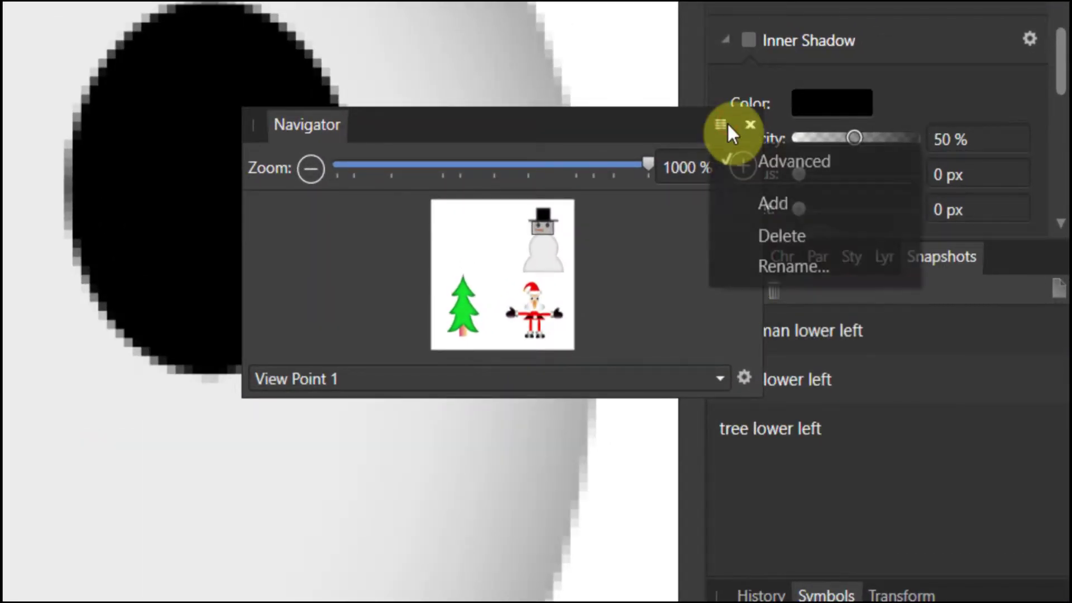
{"action": "left_click", "coordinate": [765, 261]}
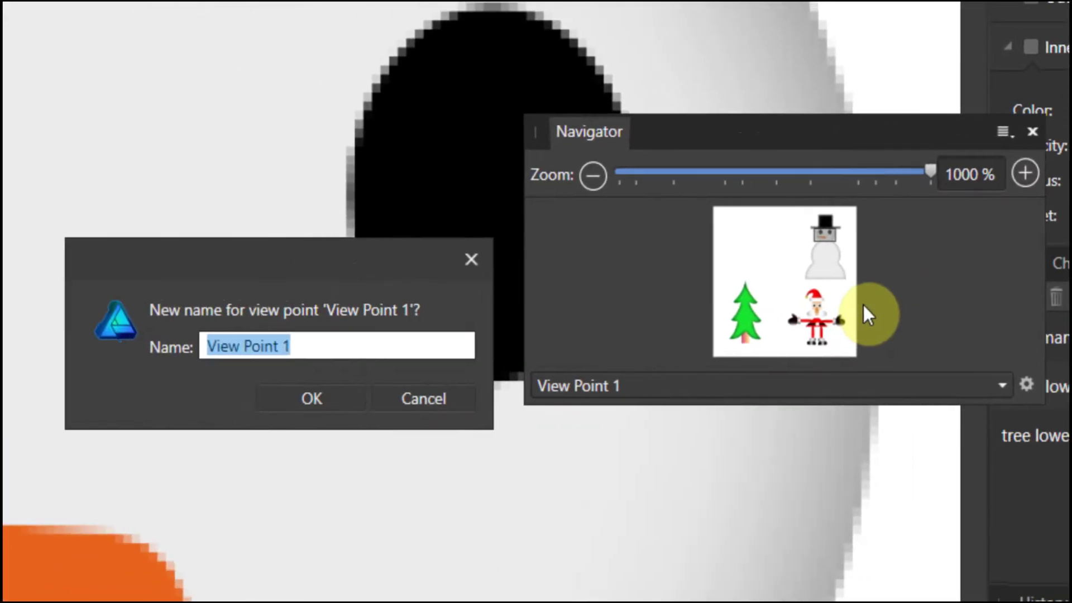
{"action": "type", "text": "Fro"}
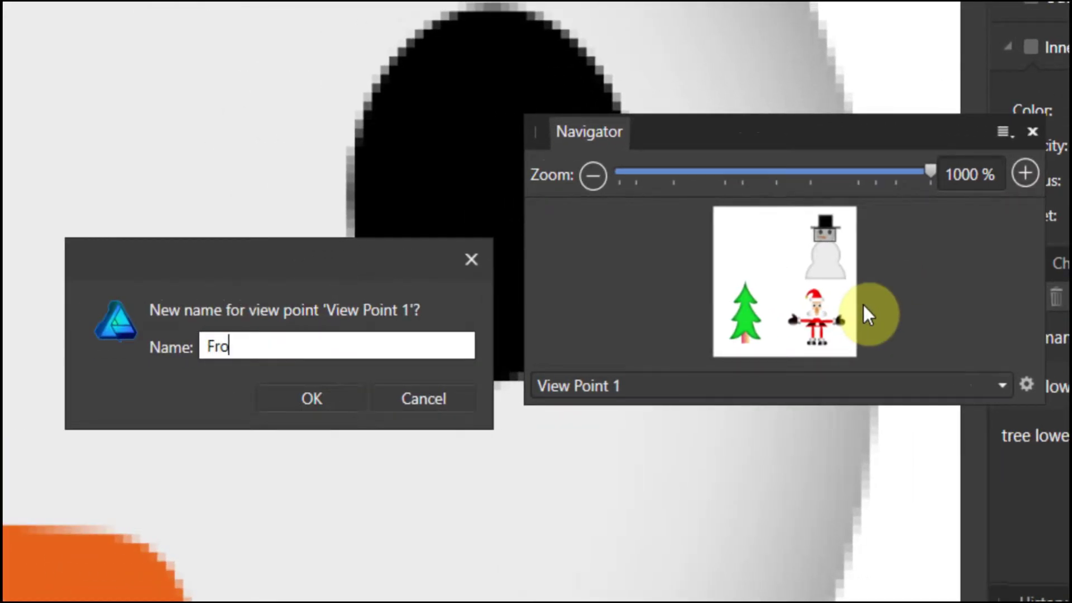
{"action": "type", "text": "sty eyes"}
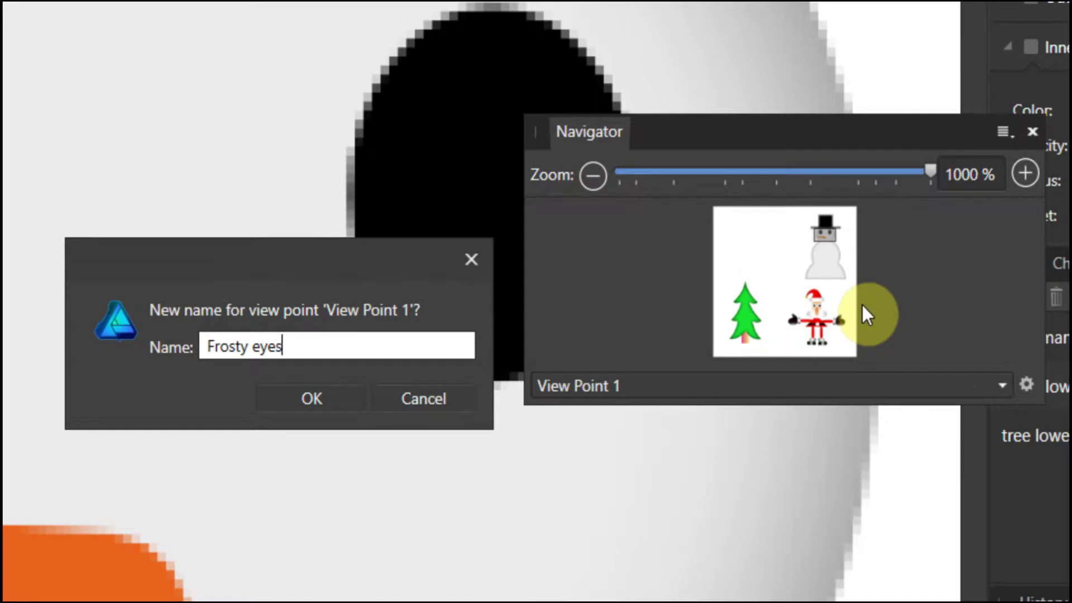
{"action": "left_click", "coordinate": [304, 393]}
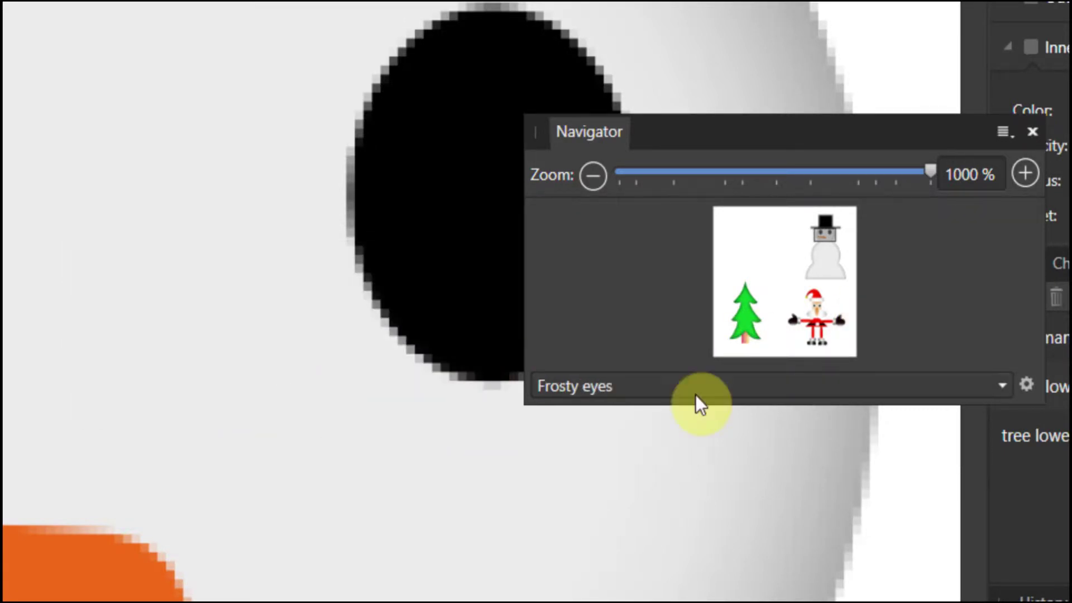
{"action": "left_click", "coordinate": [1007, 387]}
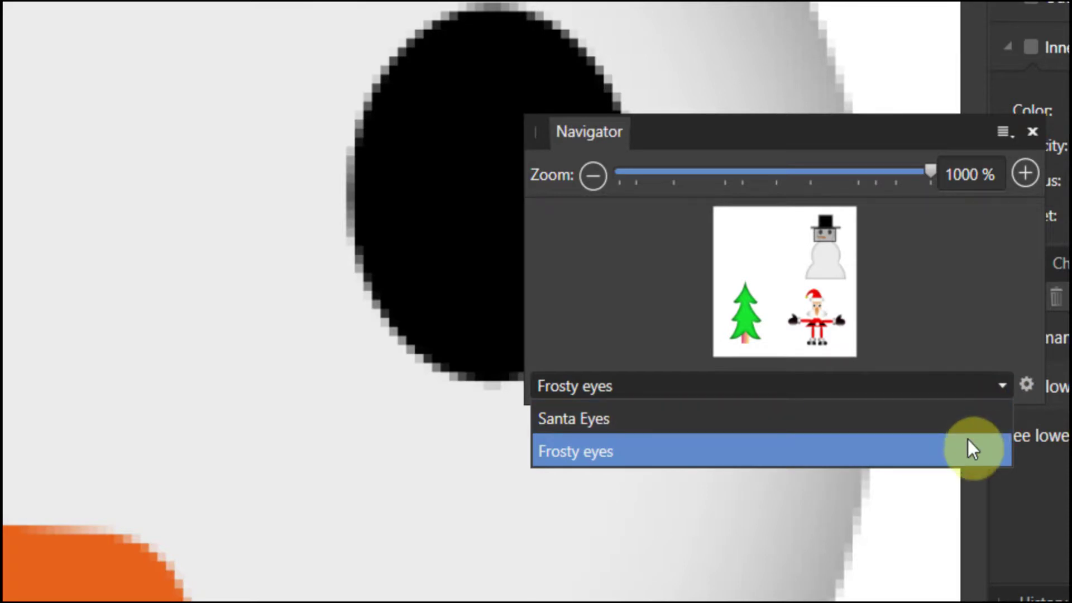
{"action": "left_click", "coordinate": [928, 312]}
Step: Add a view point of the tree's tip at 1000% zoom and rename it "tee point"
{"action": "left_click_drag", "start_coordinate": [893, 272], "coordinate": [765, 263]}
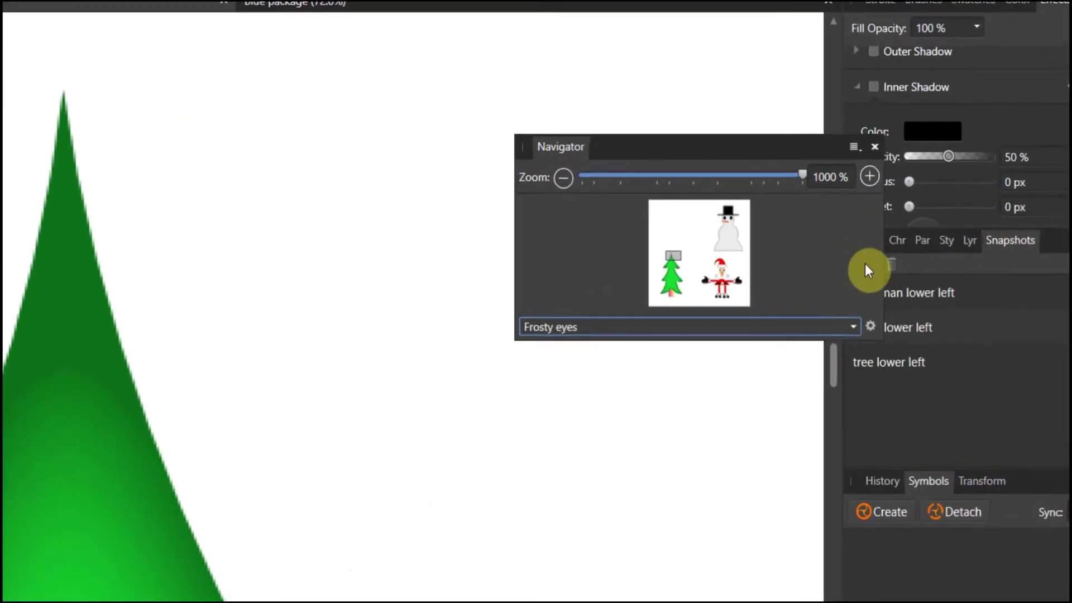
{"action": "left_click", "coordinate": [870, 326]}
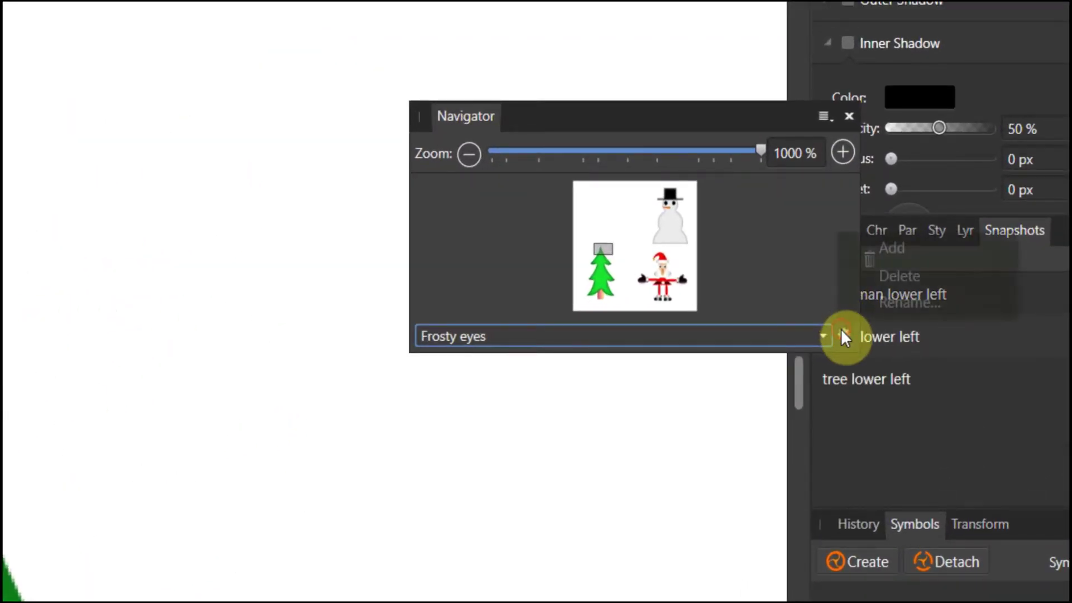
{"action": "left_click", "coordinate": [870, 254]}
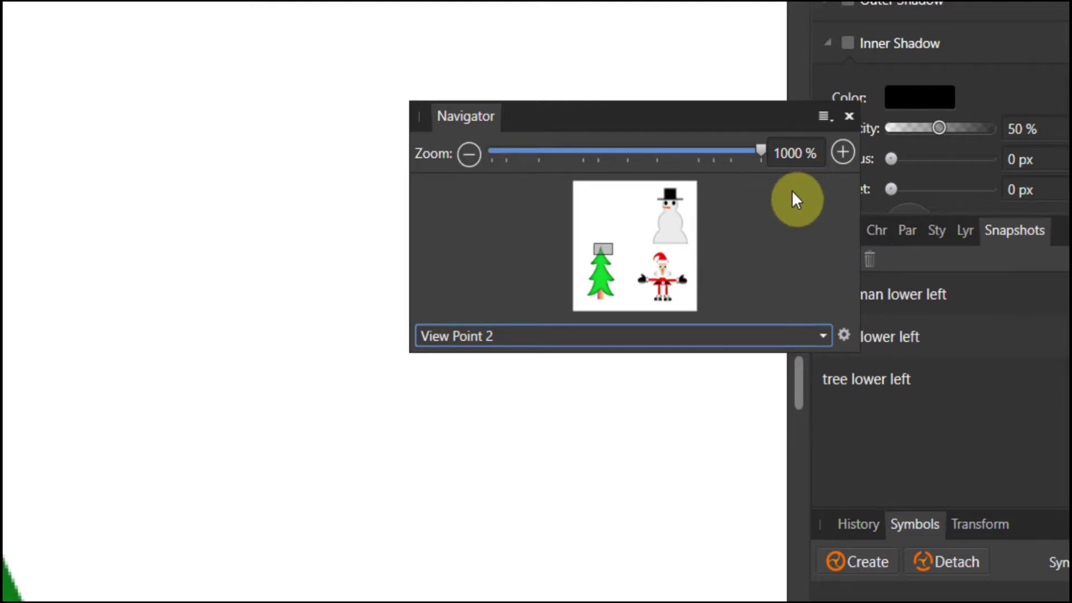
{"action": "left_click", "coordinate": [821, 122]}
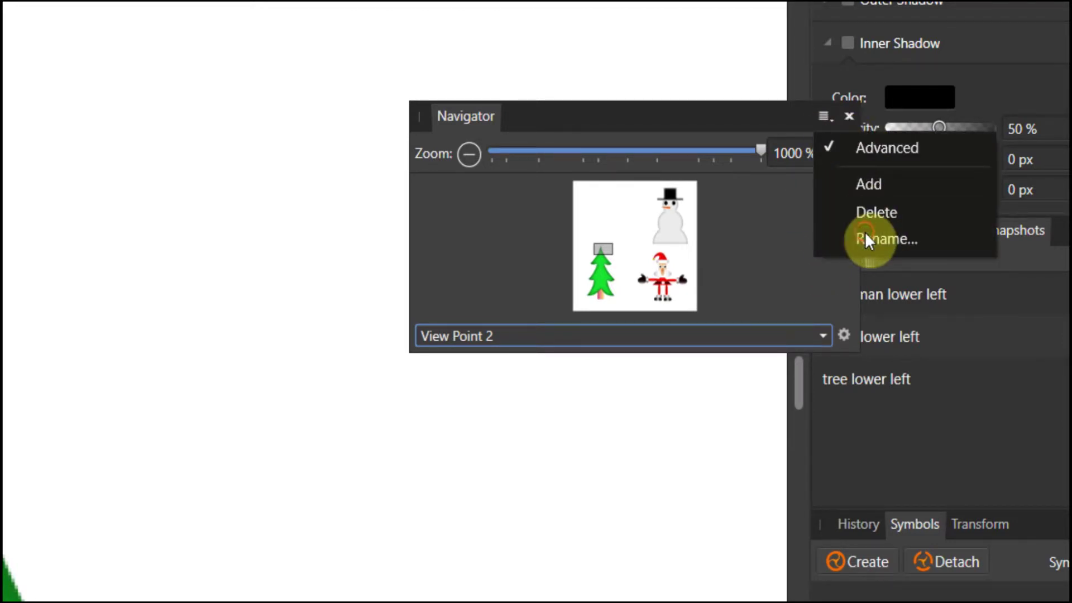
{"action": "left_click", "coordinate": [866, 237]}
{"action": "type", "text": "tee"}
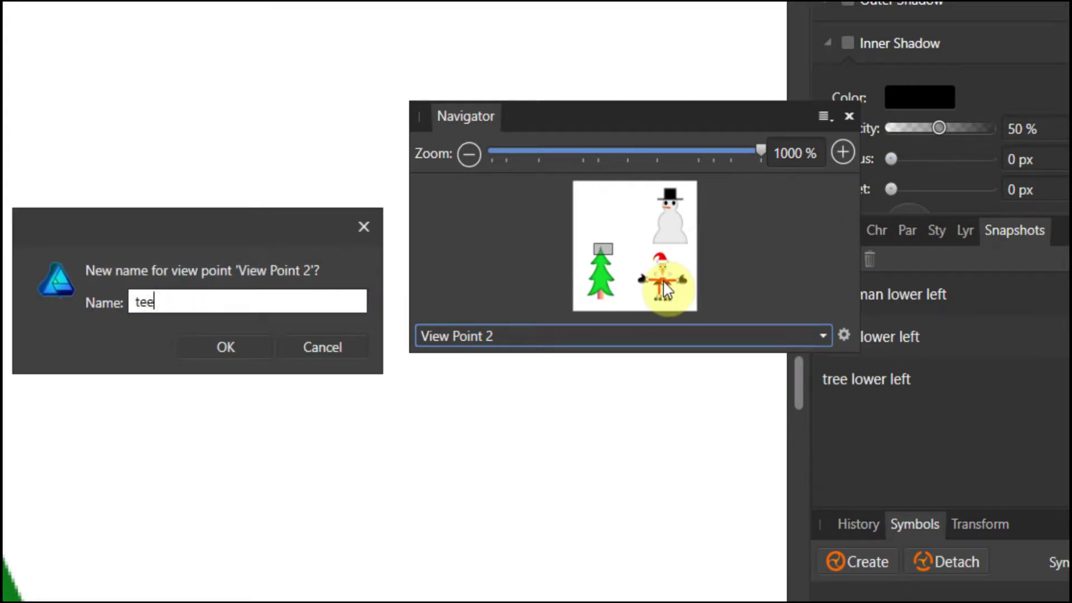
{"action": "type", "text": " point"}
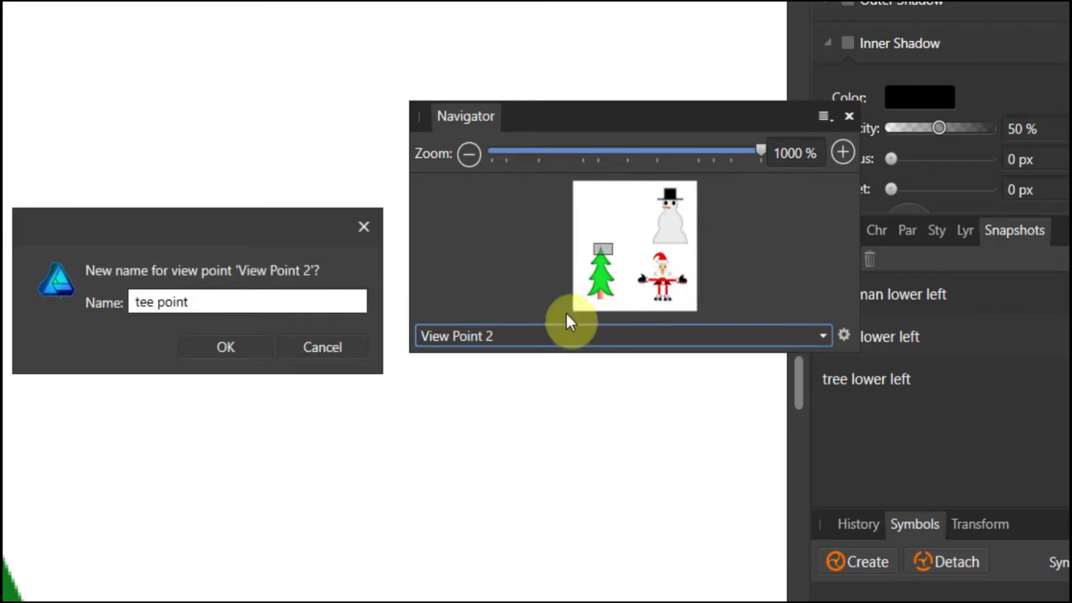
{"action": "left_click", "coordinate": [211, 346]}
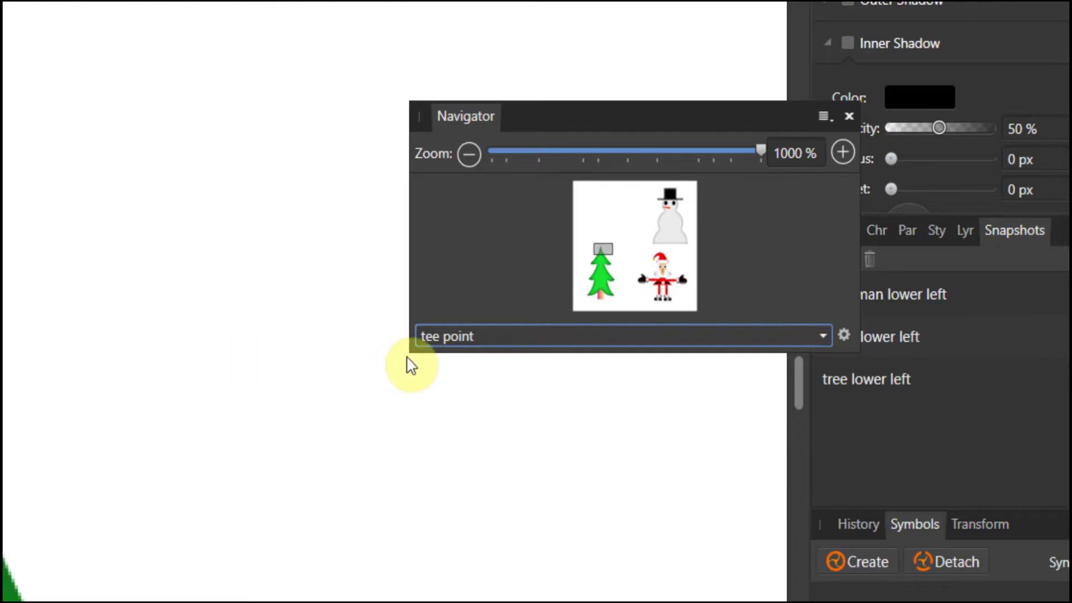
Step: Recall the saved view points in turn: "Santa Eyes", "Frosty eyes", and "tee point"
{"action": "left_click", "coordinate": [821, 332]}
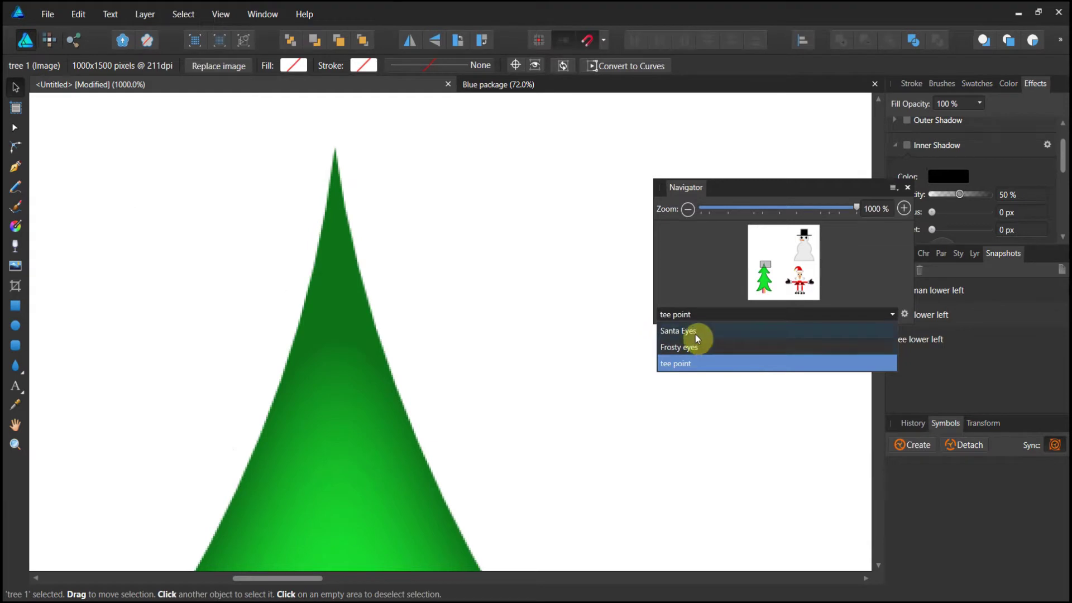
{"action": "left_click", "coordinate": [695, 333]}
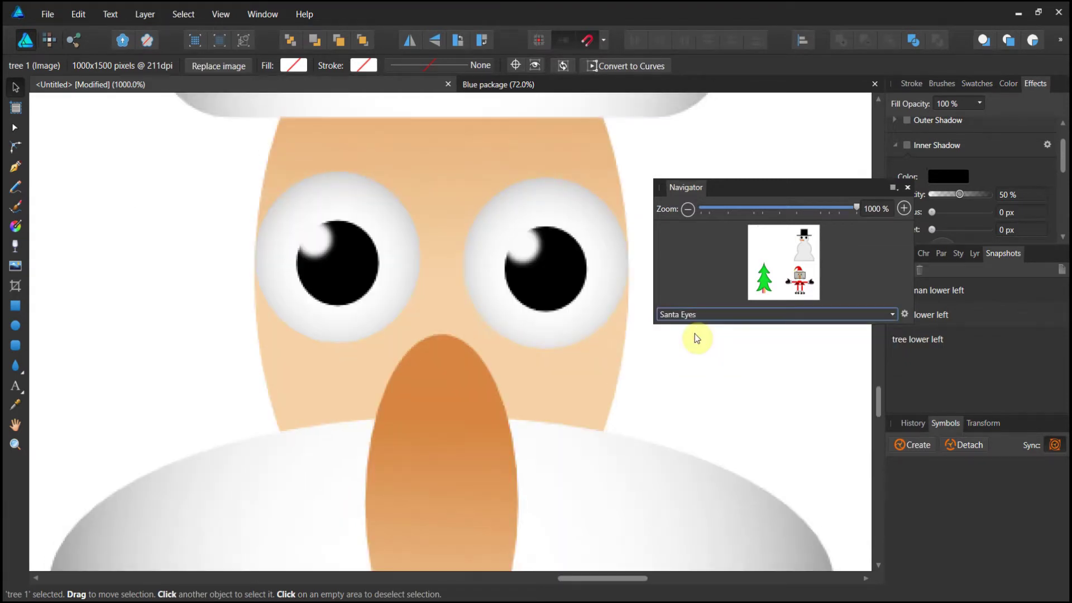
{"action": "left_click", "coordinate": [893, 316]}
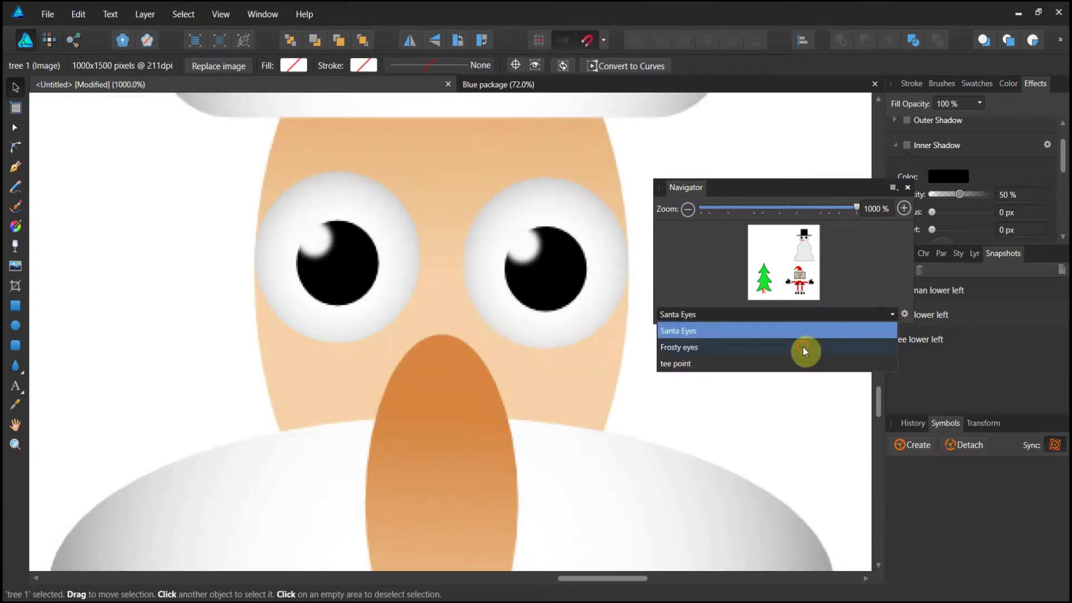
{"action": "left_click", "coordinate": [804, 348]}
{"action": "left_click", "coordinate": [892, 314]}
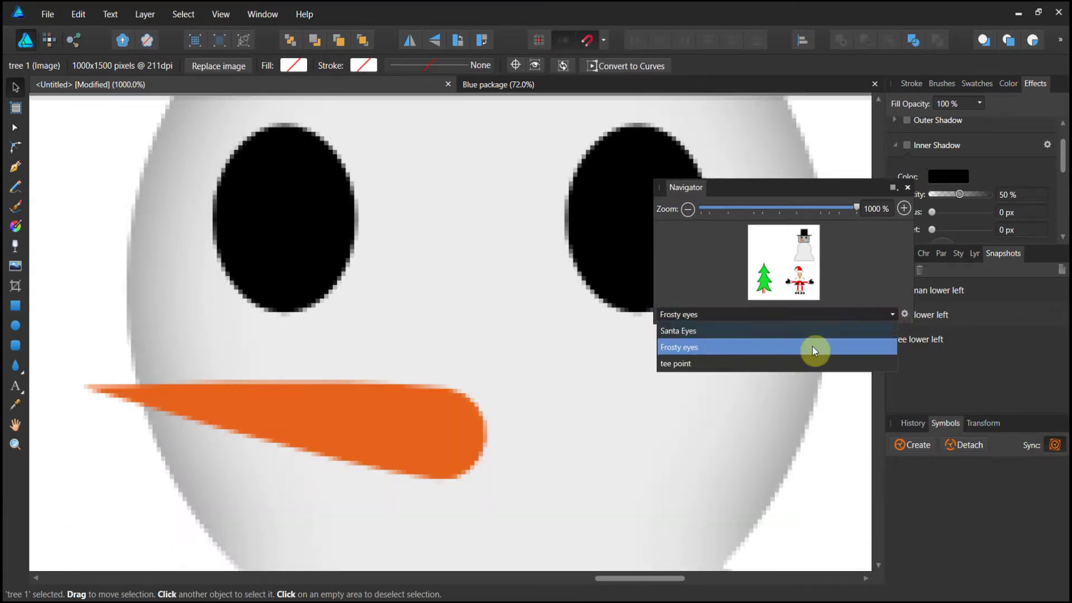
{"action": "left_click", "coordinate": [778, 363]}
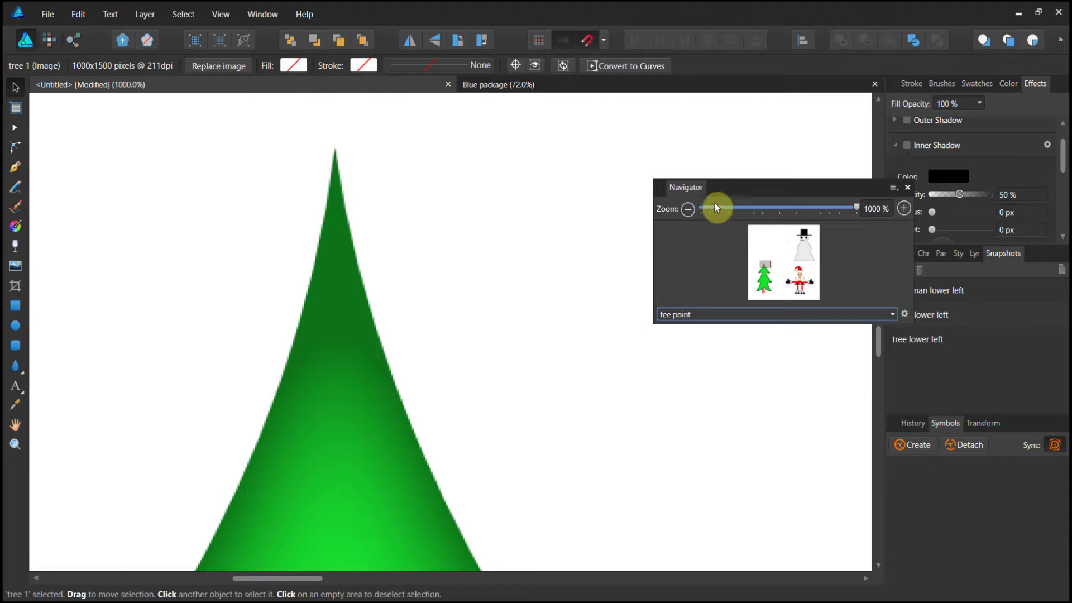
Step: Dock the floating Navigator into the panel group with History, Symbols and Transform
{"action": "left_click_drag", "start_coordinate": [688, 189], "coordinate": [972, 426]}
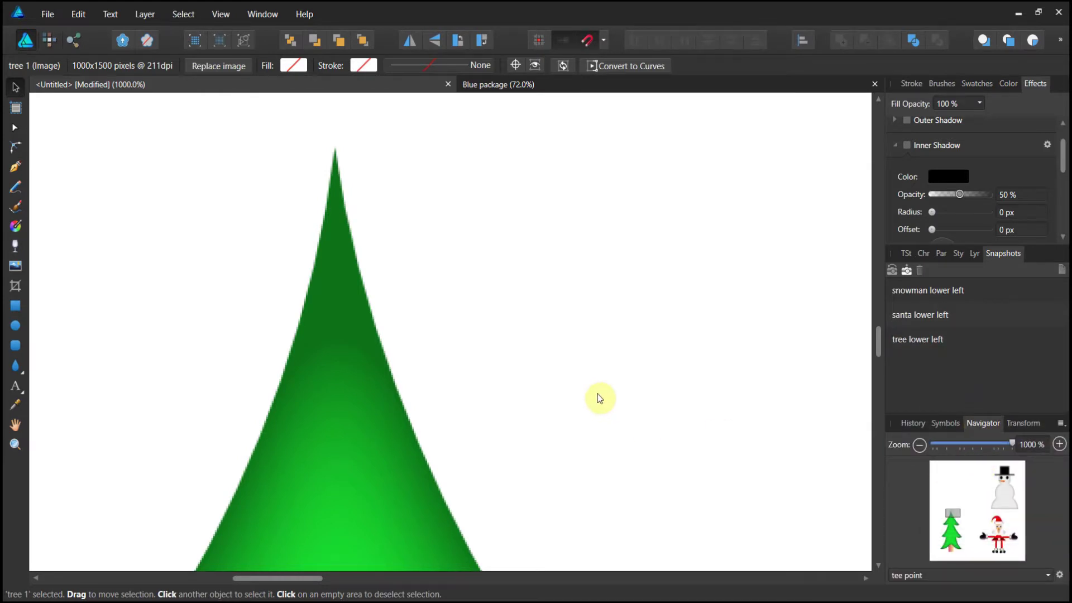
{"action": "scroll", "coordinate": [603, 400], "scroll_direction": "up", "scroll_amount": 5}
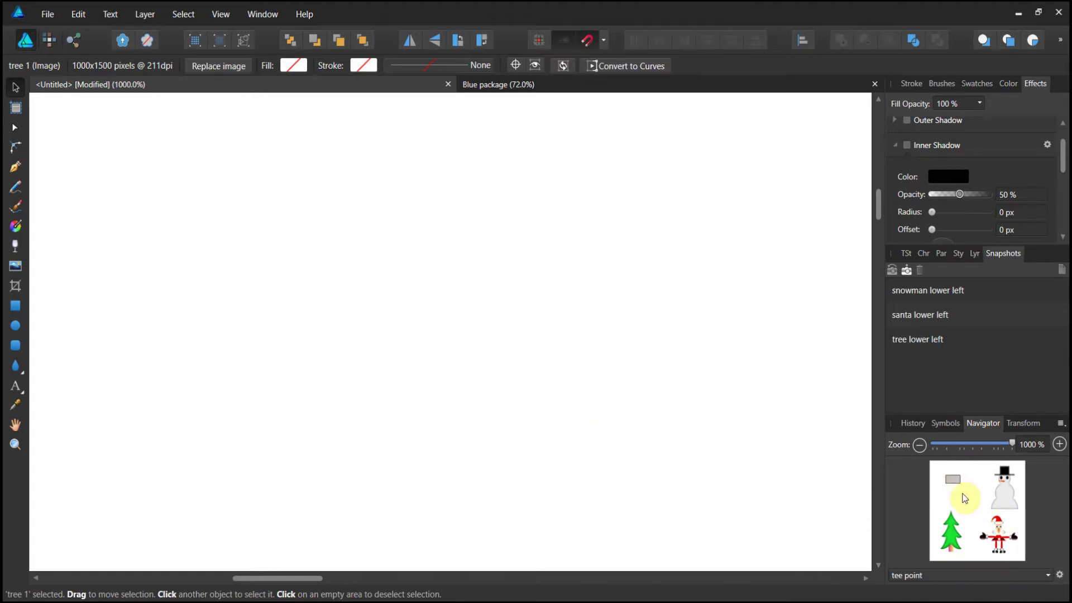
Step: Recall the saved view point "Santa Eyes"
{"action": "left_click", "coordinate": [1049, 576]}
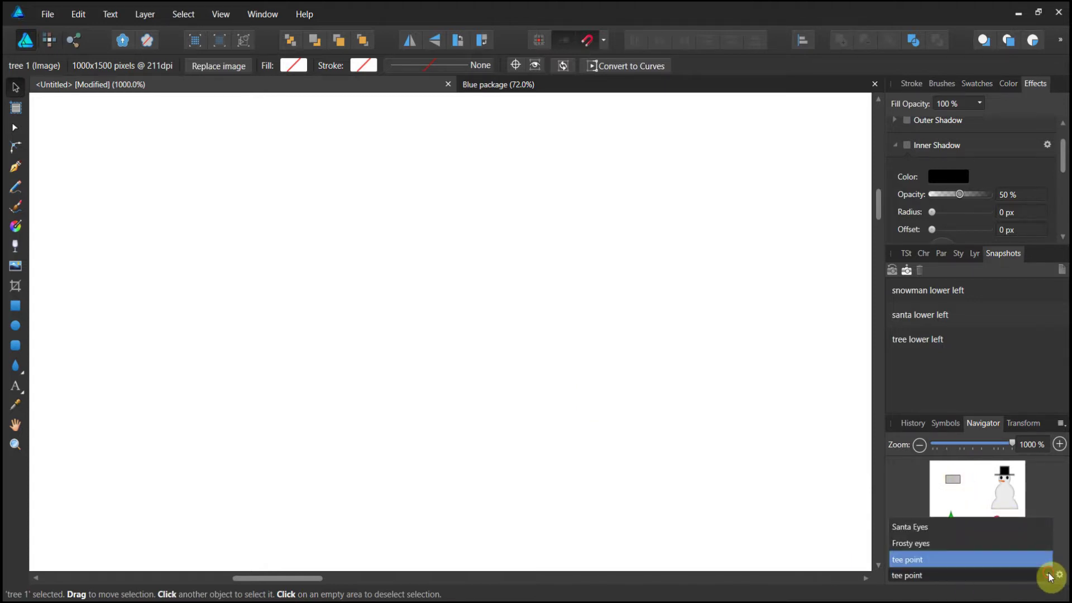
{"action": "left_click", "coordinate": [971, 527]}
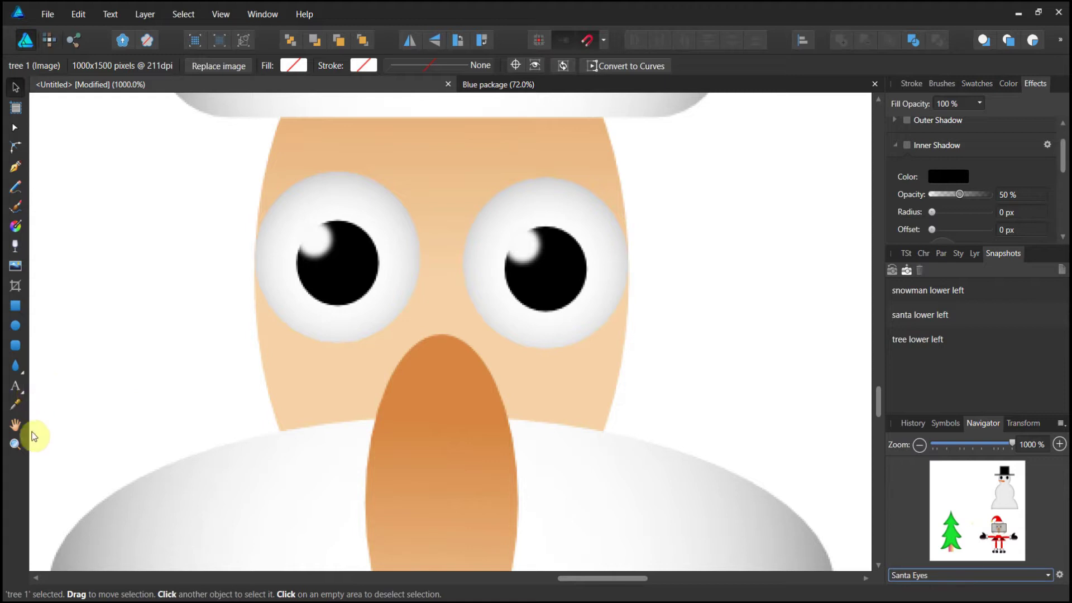
Step: Draw a rectangle in the empty upper-left area of the page, above the tree and beside the snowman
{"action": "left_click", "coordinate": [16, 442]}
{"action": "left_click_drag", "start_coordinate": [555, 401], "coordinate": [147, 351]}
{"action": "left_click_drag", "start_coordinate": [502, 578], "coordinate": [343, 577]}
{"action": "scroll", "coordinate": [443, 501], "scroll_direction": "up", "scroll_amount": 6}
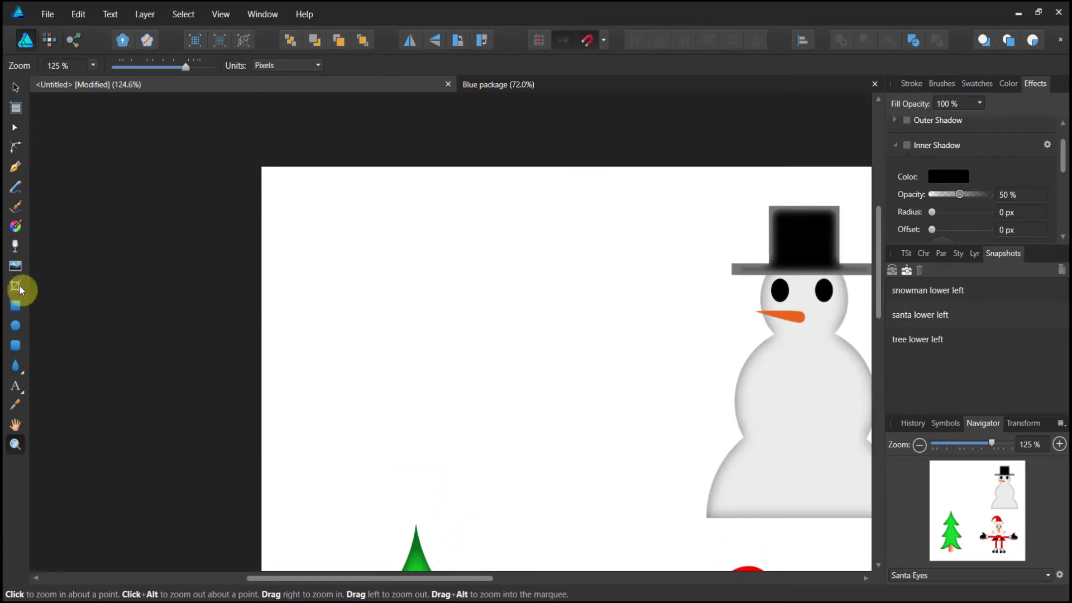
{"action": "left_click", "coordinate": [15, 305]}
{"action": "left_click_drag", "start_coordinate": [395, 253], "coordinate": [549, 374]}
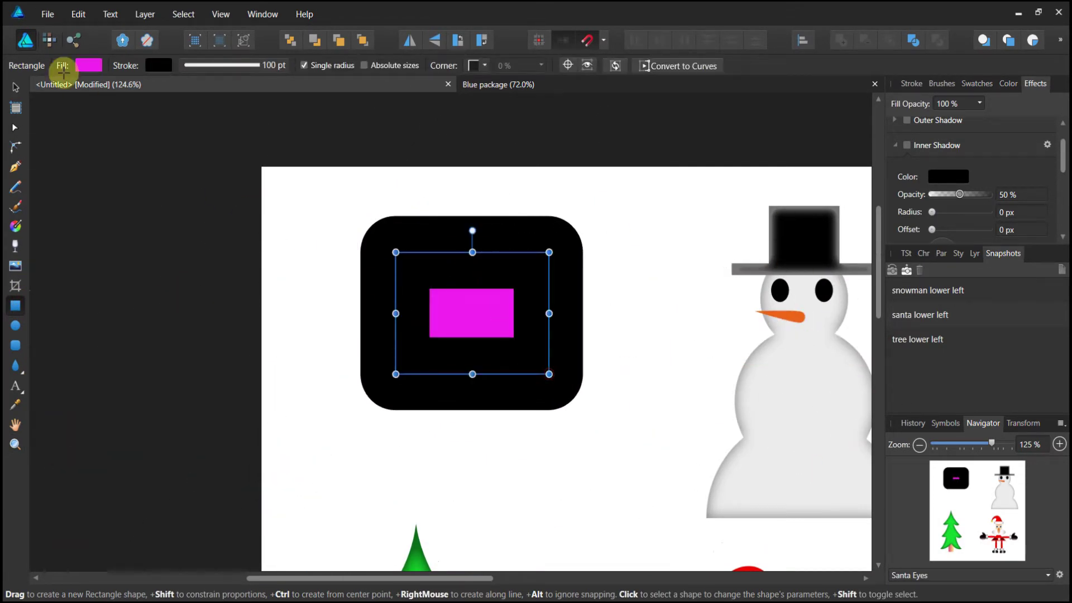
Step: Give the new rectangle a black fill and no stroke, then deselect it
{"action": "left_click", "coordinate": [90, 63]}
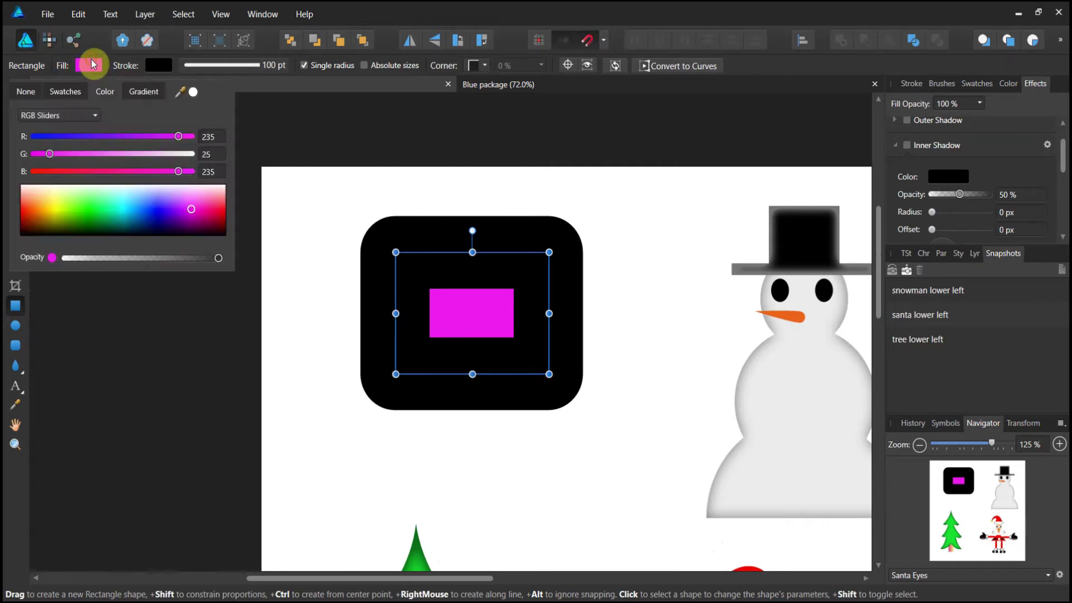
{"action": "left_click", "coordinate": [68, 95]}
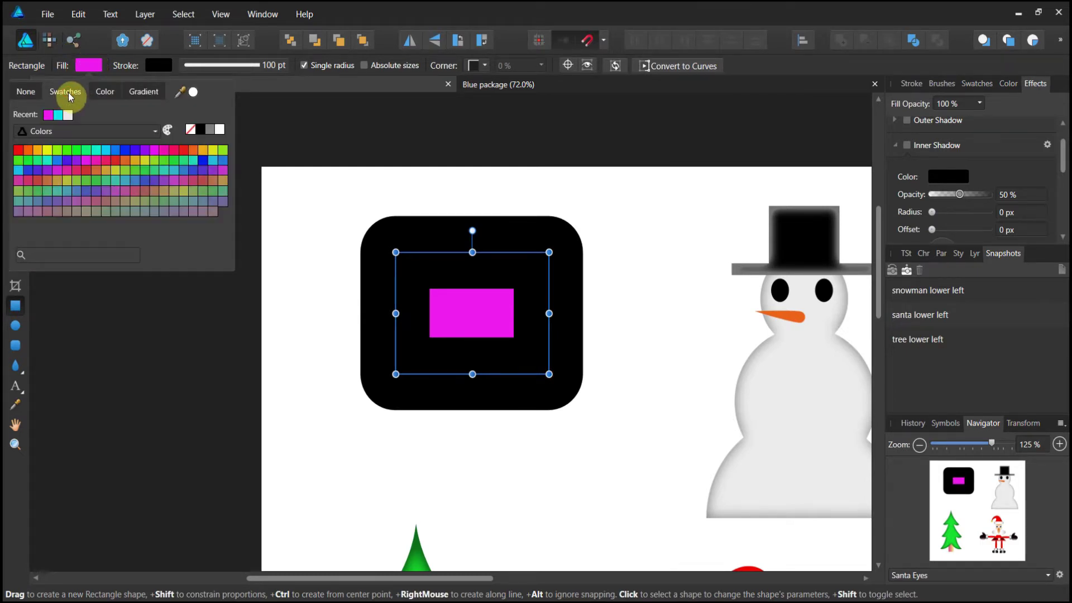
{"action": "left_click", "coordinate": [200, 130]}
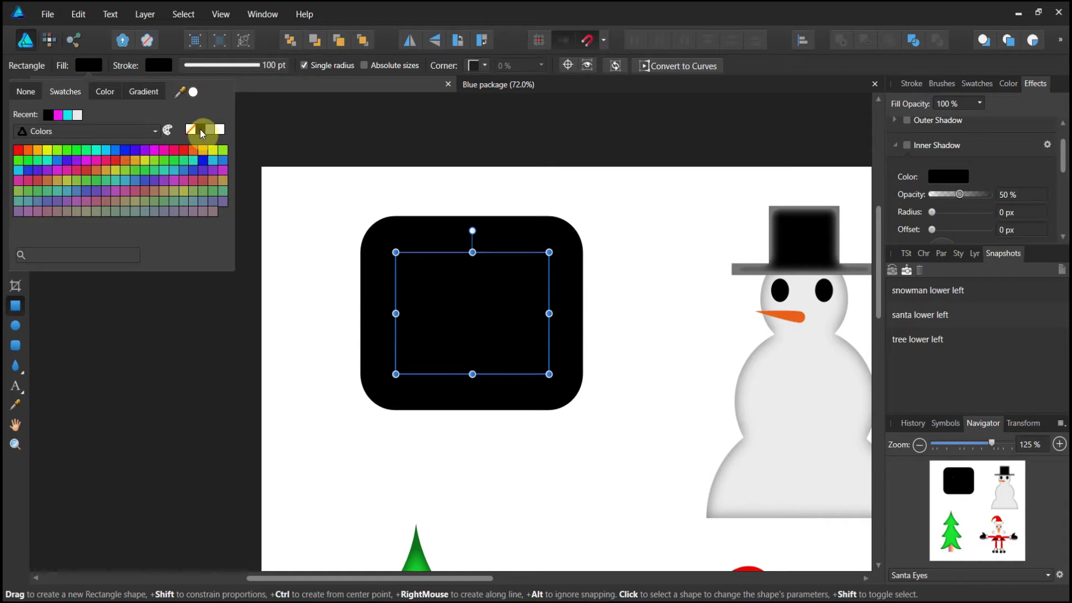
{"action": "left_click", "coordinate": [167, 64]}
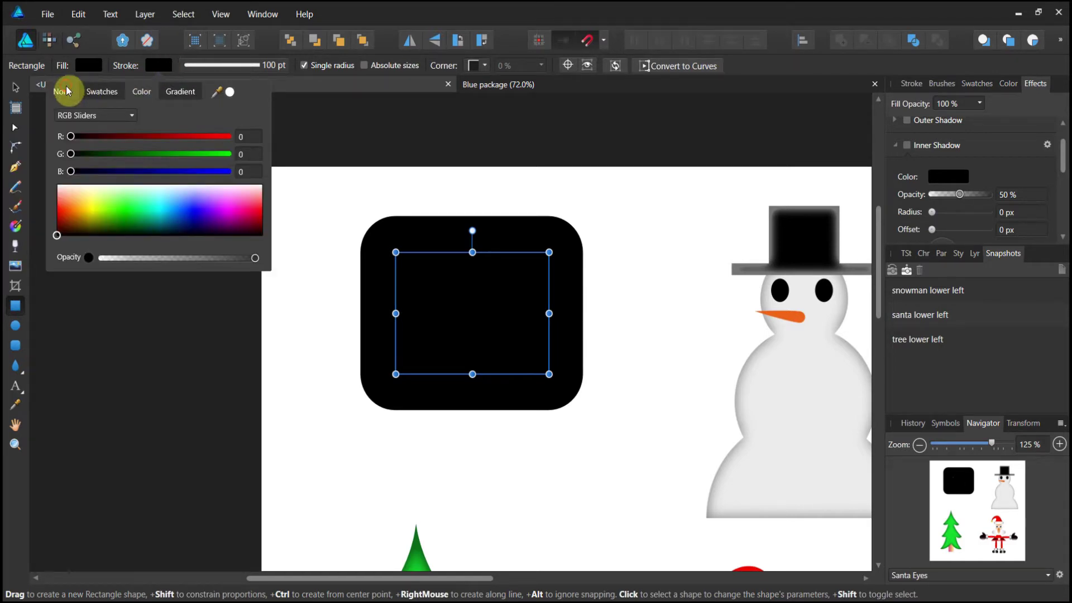
{"action": "left_click", "coordinate": [65, 91]}
{"action": "left_click", "coordinate": [343, 185]}
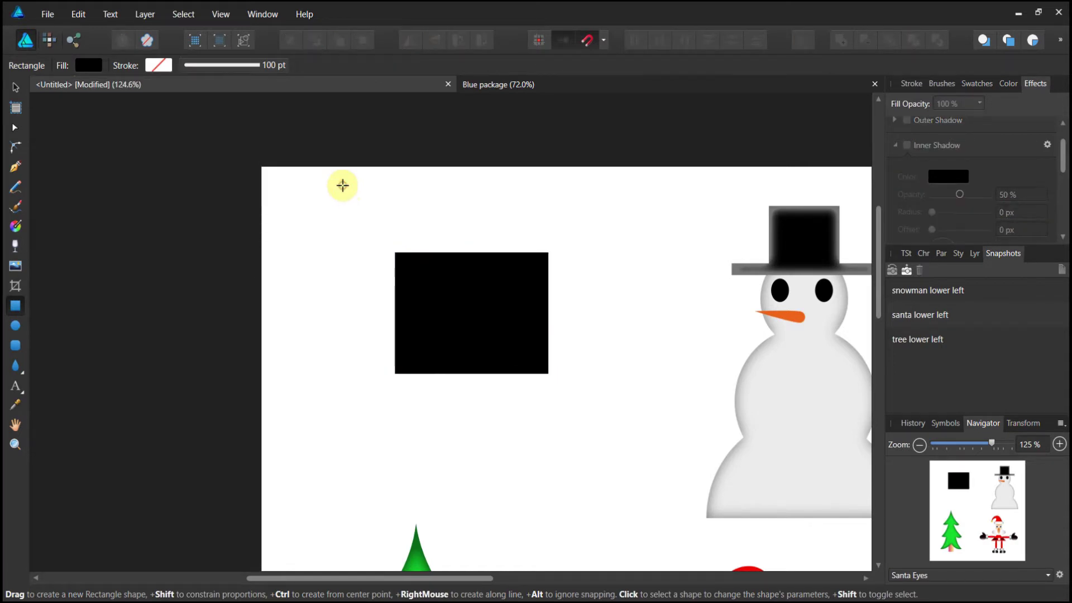
Step: Draw a tall narrow black ellipse taller than the rectangle and position it over the rectangle's left edge
{"action": "left_click", "coordinate": [15, 325]}
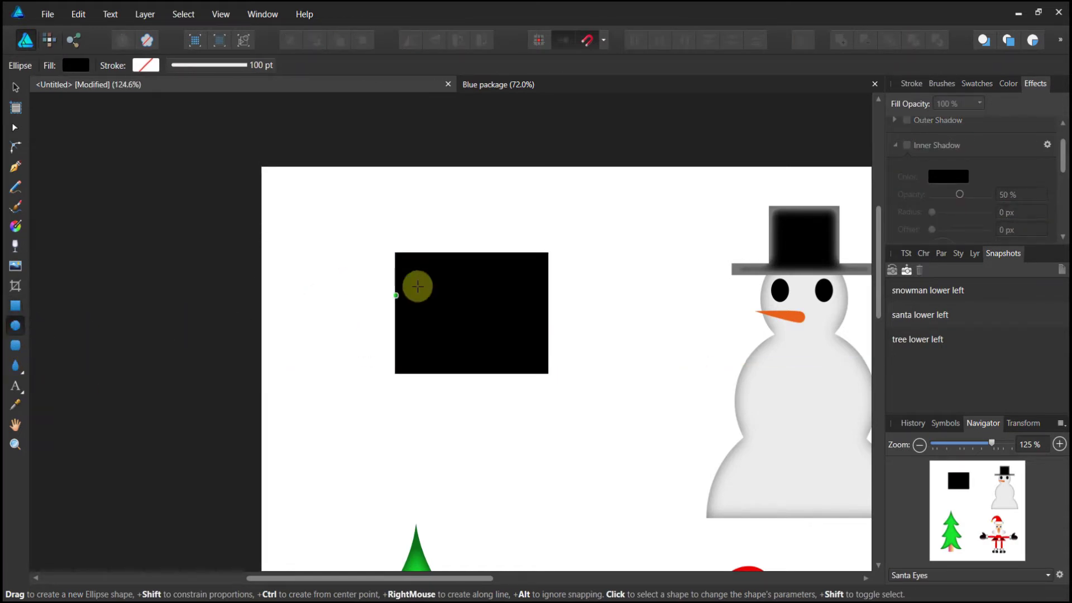
{"action": "left_click_drag", "start_coordinate": [372, 235], "coordinate": [448, 404]}
{"action": "left_click", "coordinate": [16, 87]}
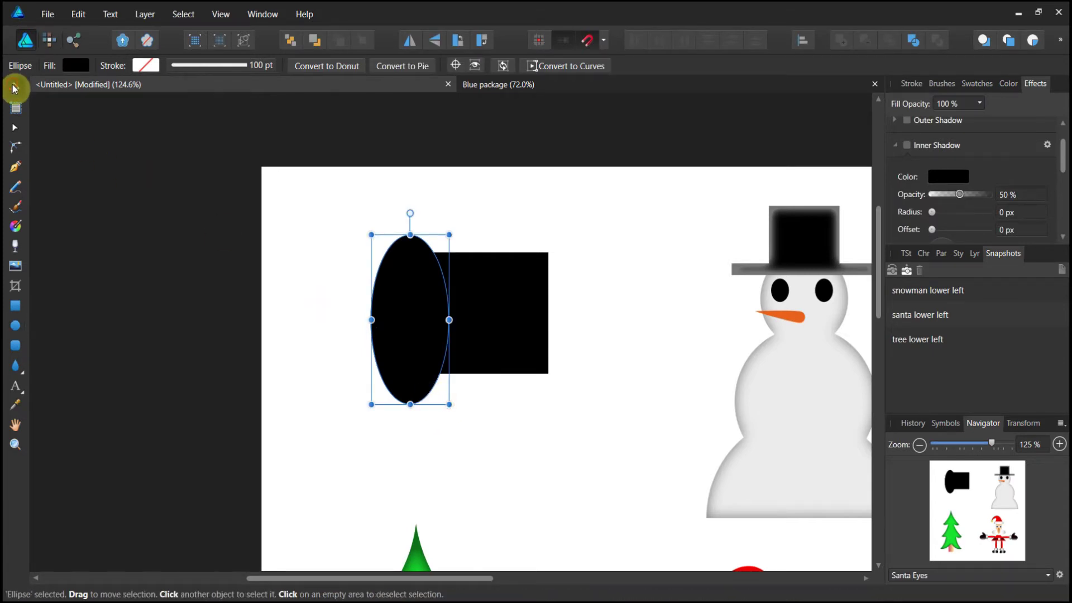
{"action": "left_click_drag", "start_coordinate": [398, 330], "coordinate": [390, 330]}
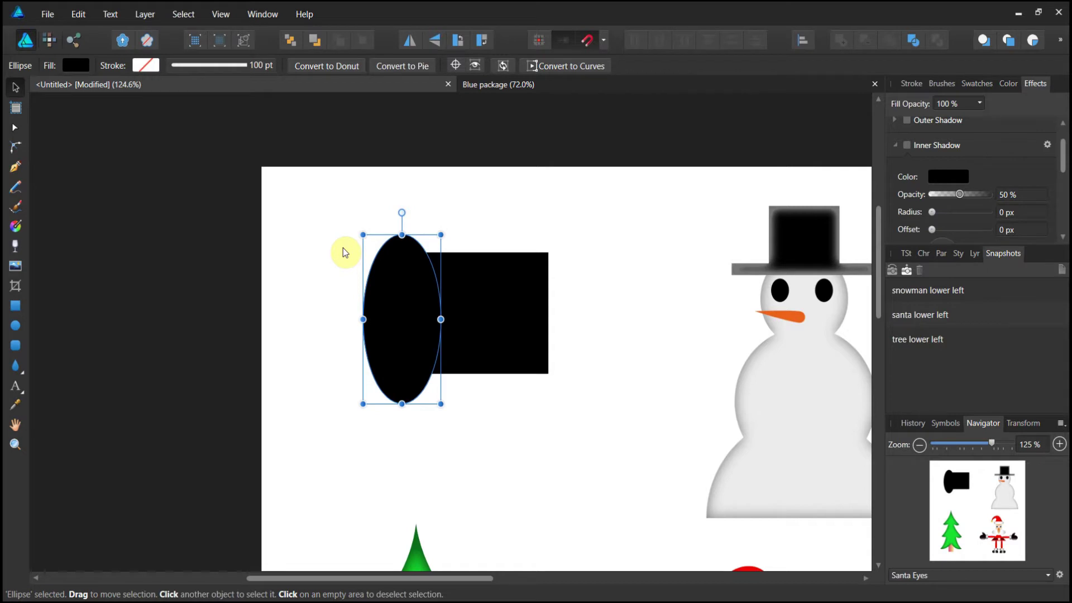
Step: Duplicate the ellipse onto the rectangle's right edge and nudge both ellipses so they cover opposite ends
{"action": "left_click_drag", "start_coordinate": [383, 270], "coordinate": [529, 284]}
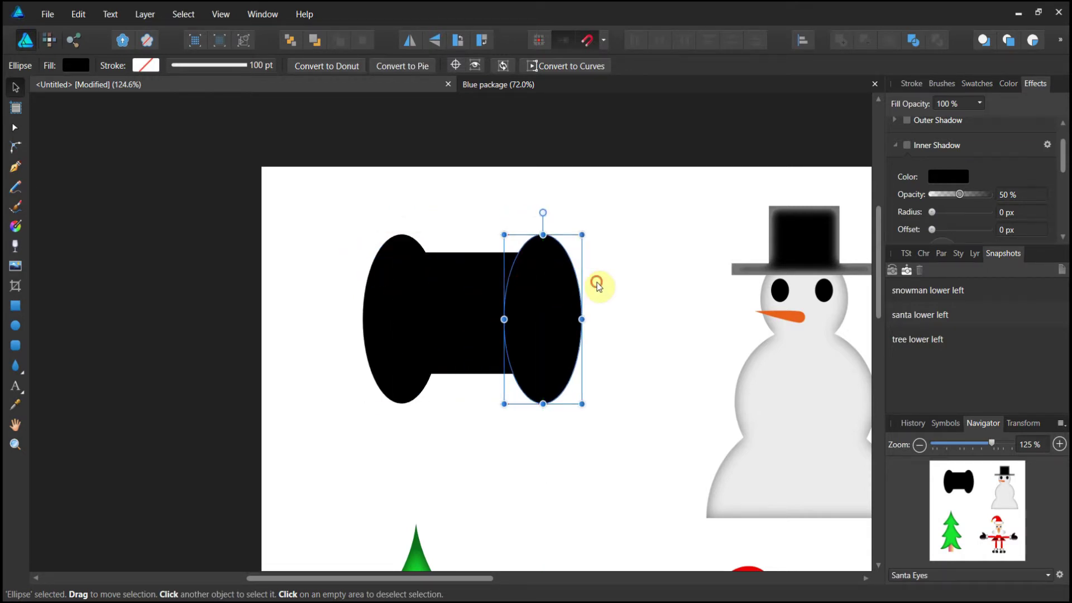
{"action": "left_click", "coordinate": [597, 286]}
{"action": "left_click", "coordinate": [519, 306]}
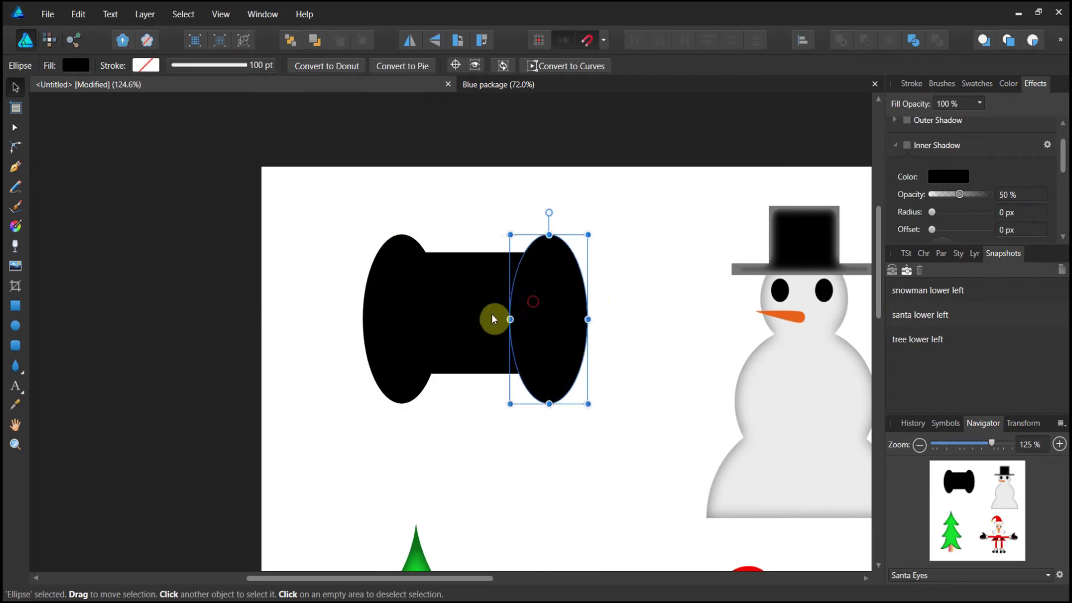
{"action": "left_click_drag", "start_coordinate": [430, 311], "coordinate": [421, 307]}
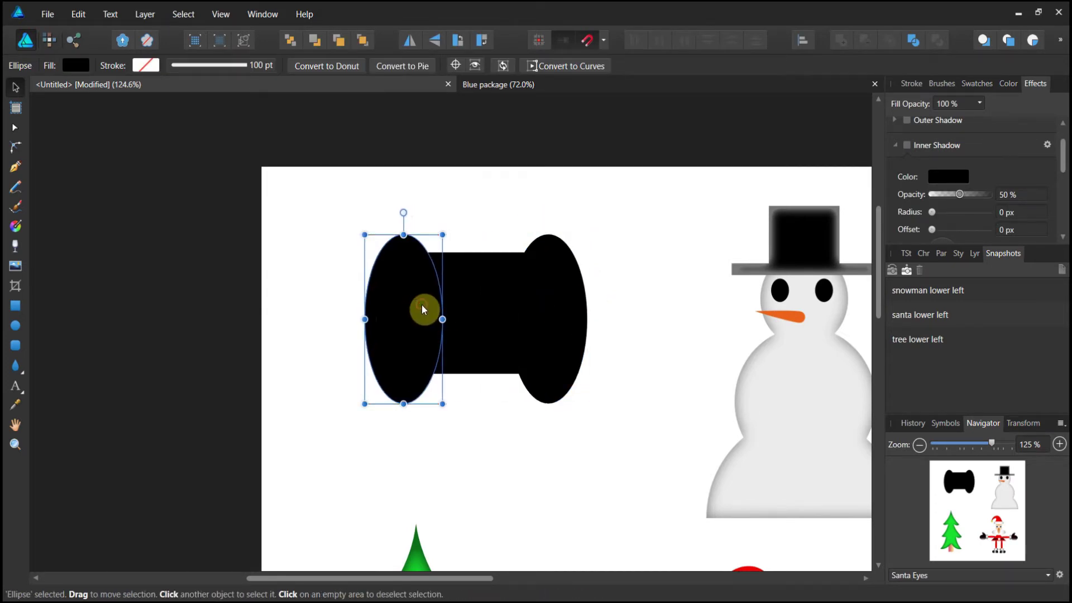
{"action": "left_click", "coordinate": [643, 271]}
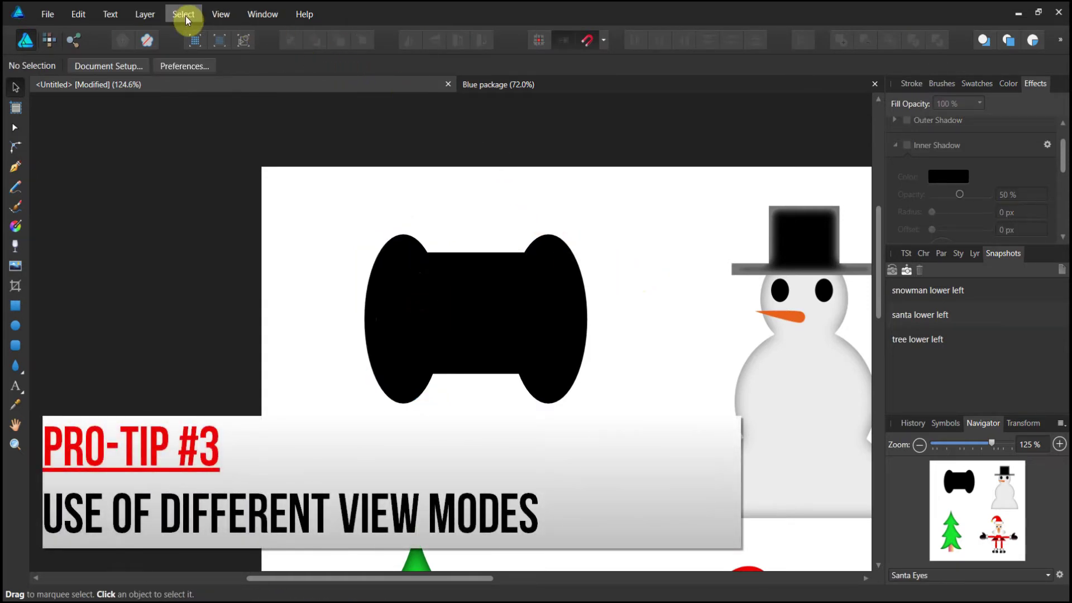
Step: Switch the document's view mode to Outline
{"action": "left_click", "coordinate": [215, 15]}
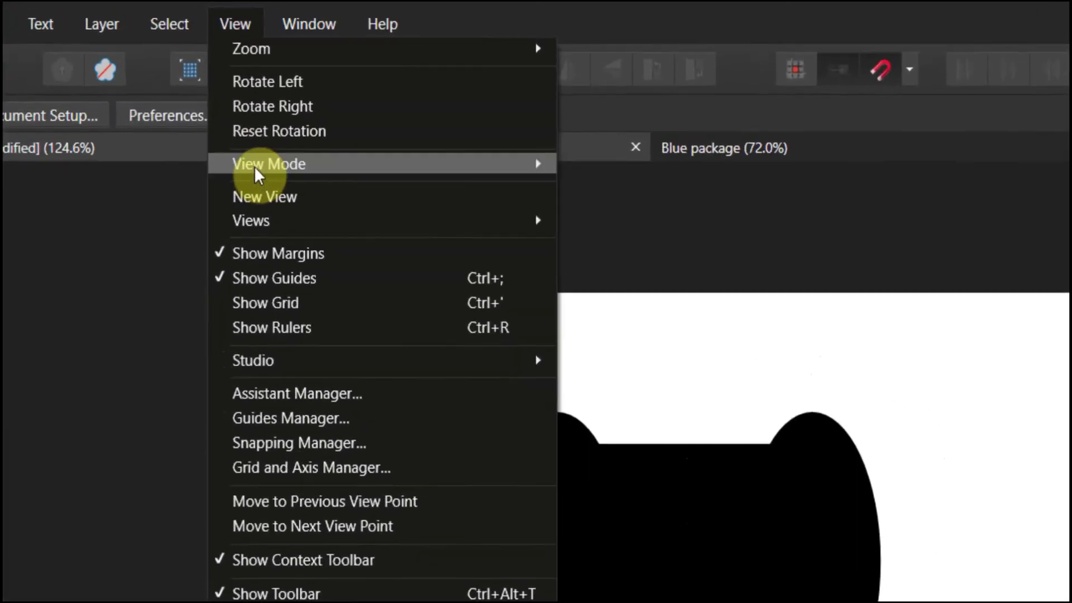
{"action": "mouse_move", "coordinate": [256, 167]}
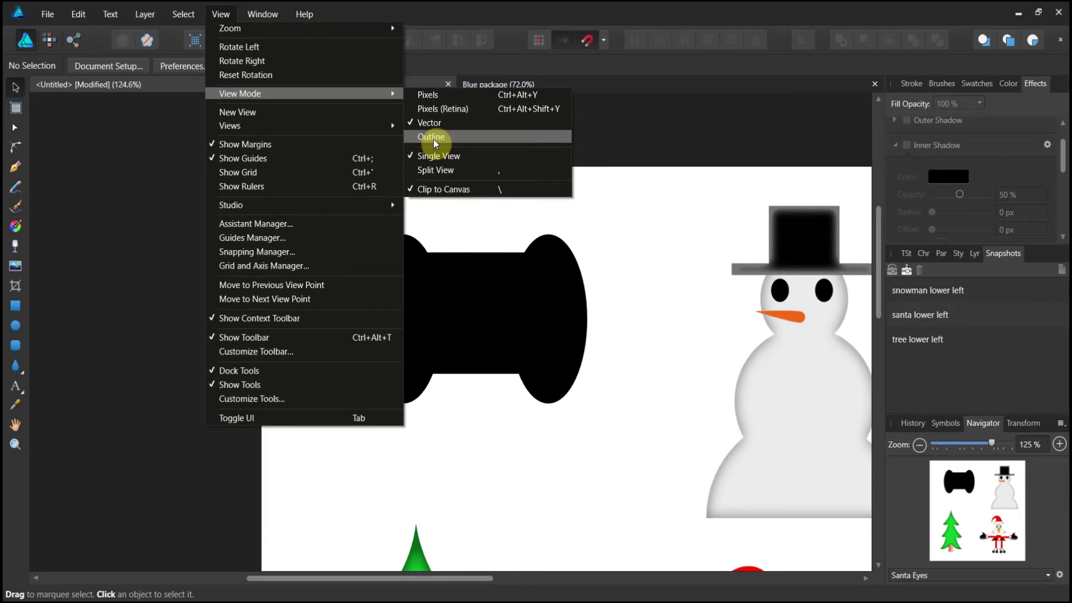
{"action": "left_click", "coordinate": [433, 139]}
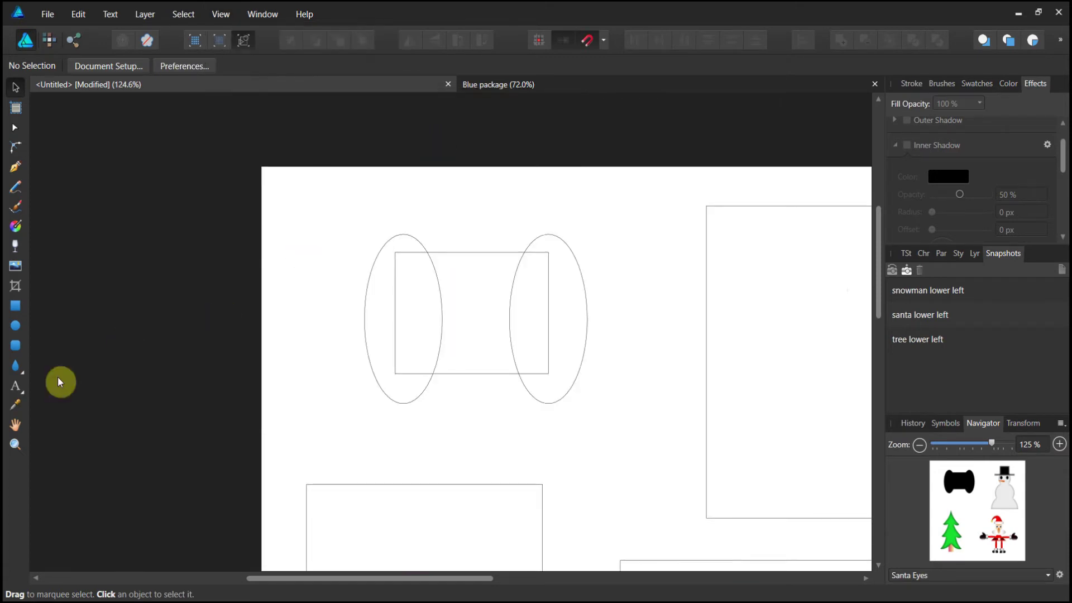
Step: Move both ellipses outward so that each one overlaps only a narrow strip at its end of the rectangle
{"action": "left_click", "coordinate": [15, 444]}
{"action": "left_click_drag", "start_coordinate": [676, 350], "coordinate": [507, 363]}
{"action": "scroll", "coordinate": [509, 366], "scroll_direction": "down", "scroll_amount": 3}
{"action": "scroll", "coordinate": [511, 367], "scroll_direction": "down", "scroll_amount": 1}
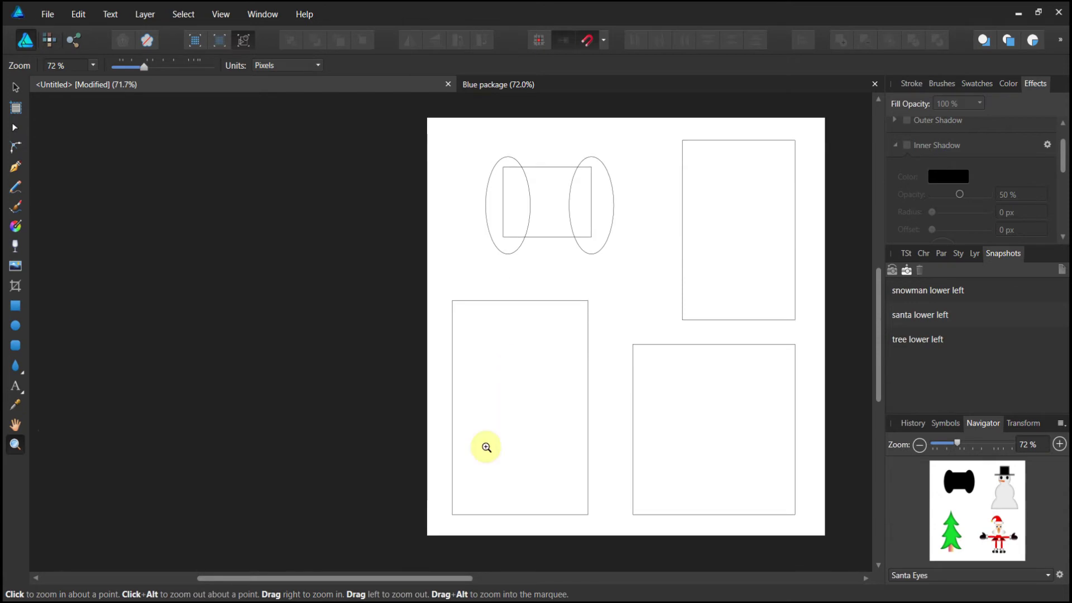
{"action": "left_click_drag", "start_coordinate": [430, 577], "coordinate": [535, 573]}
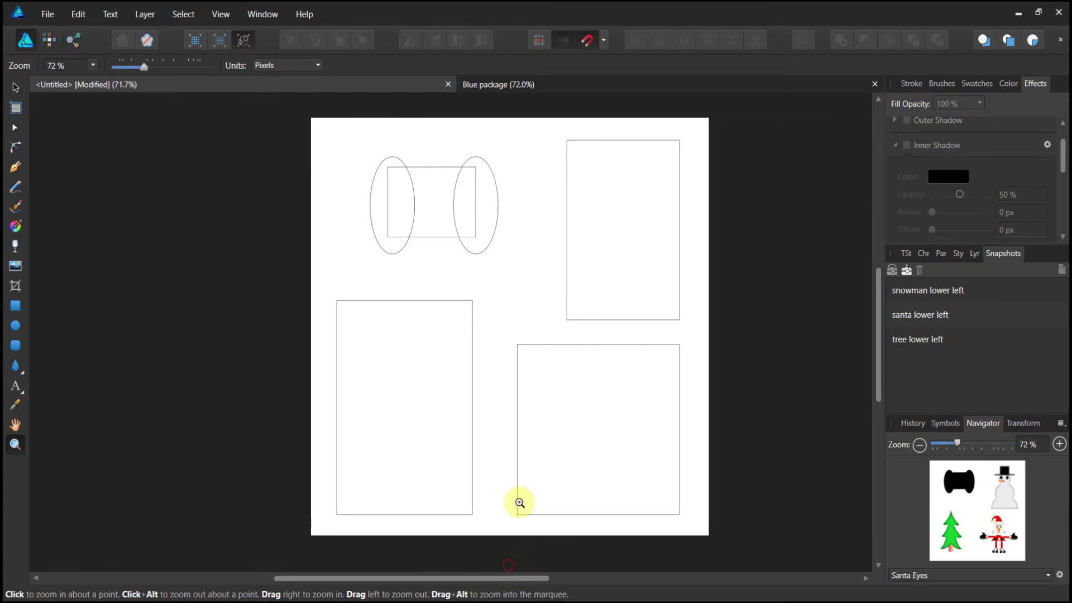
{"action": "scroll", "coordinate": [474, 217], "scroll_direction": "down", "scroll_amount": 1}
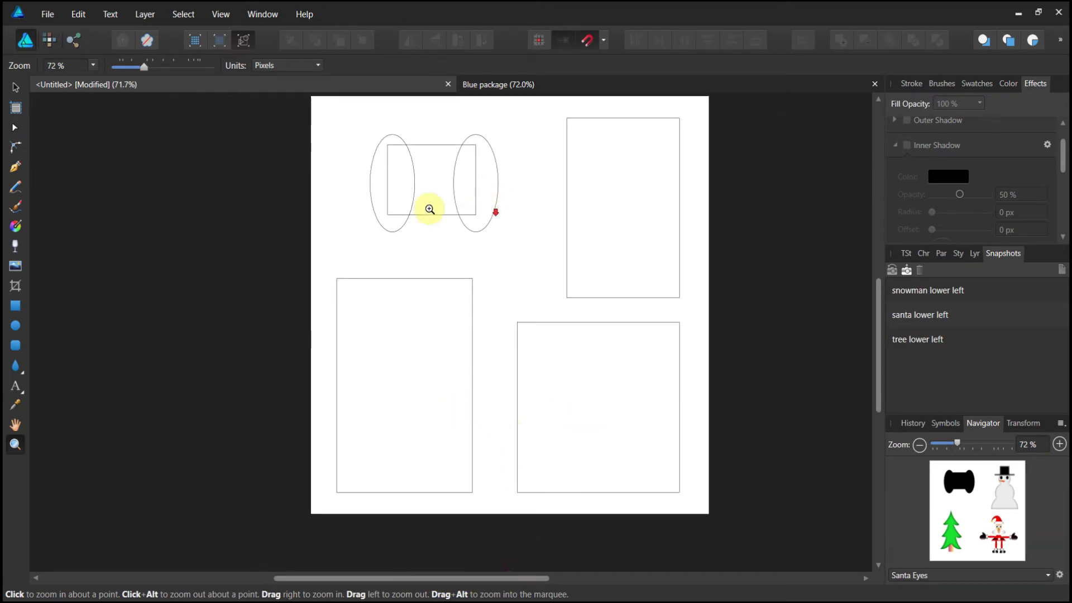
{"action": "left_click", "coordinate": [15, 129]}
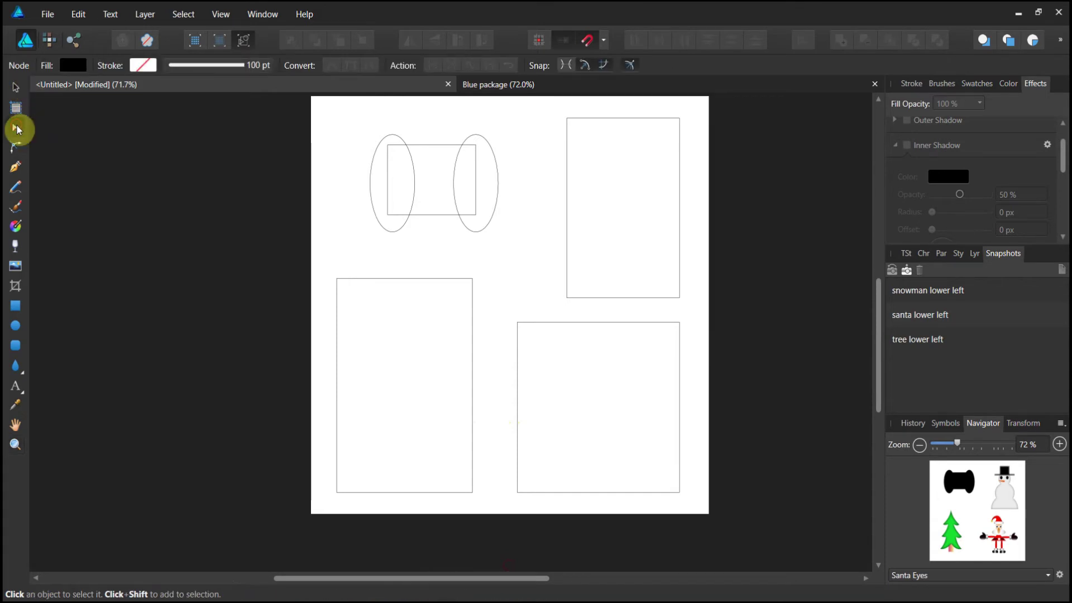
{"action": "left_click", "coordinate": [16, 88]}
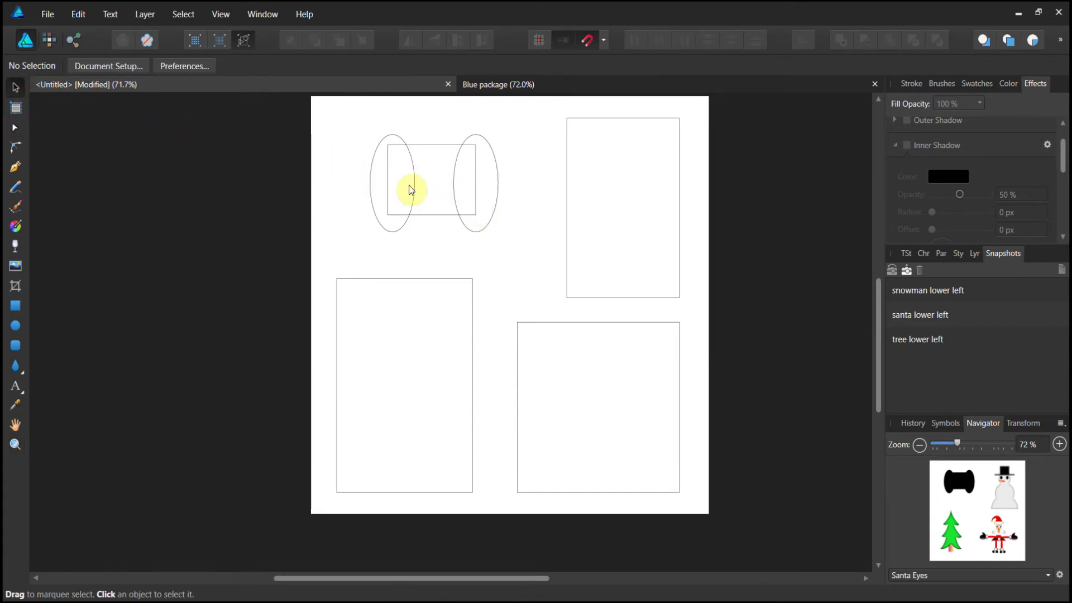
{"action": "left_click_drag", "start_coordinate": [413, 185], "coordinate": [395, 188]}
{"action": "left_click", "coordinate": [497, 192]}
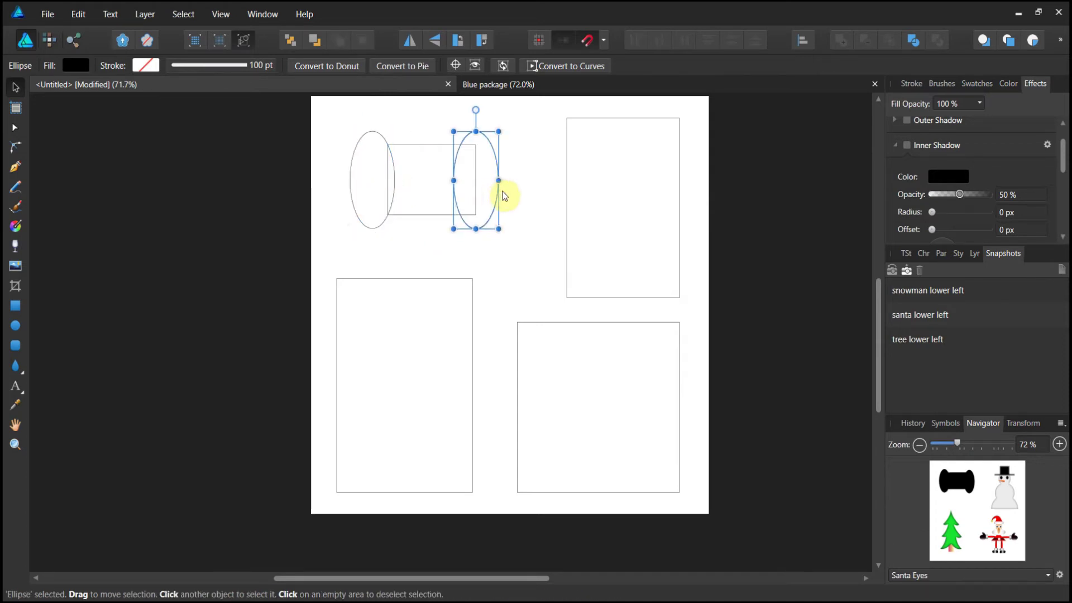
{"action": "left_click_drag", "start_coordinate": [504, 195], "coordinate": [514, 196]}
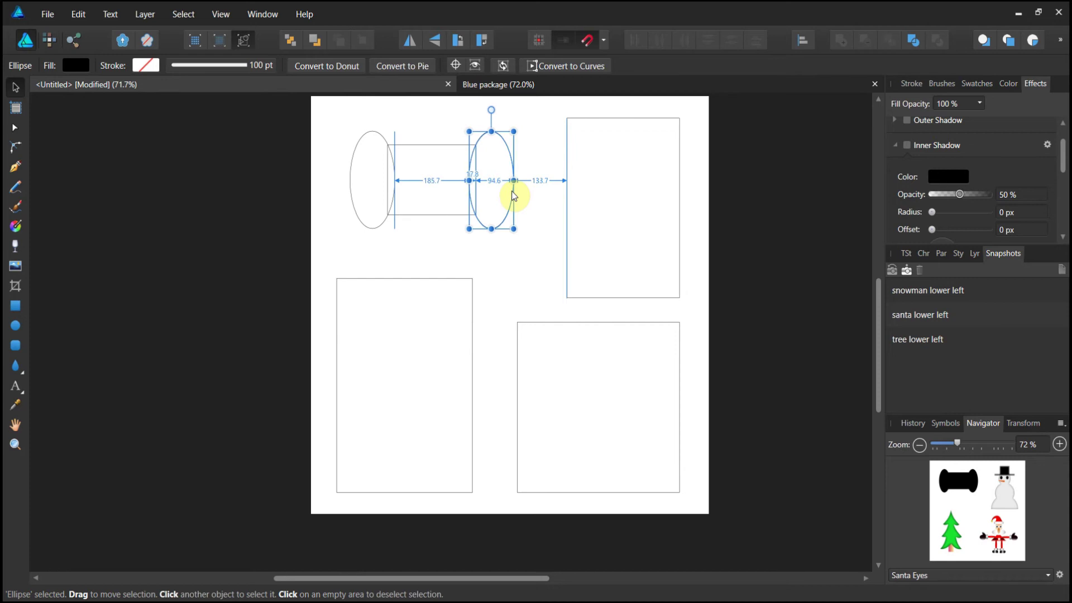
{"action": "left_click", "coordinate": [527, 180]}
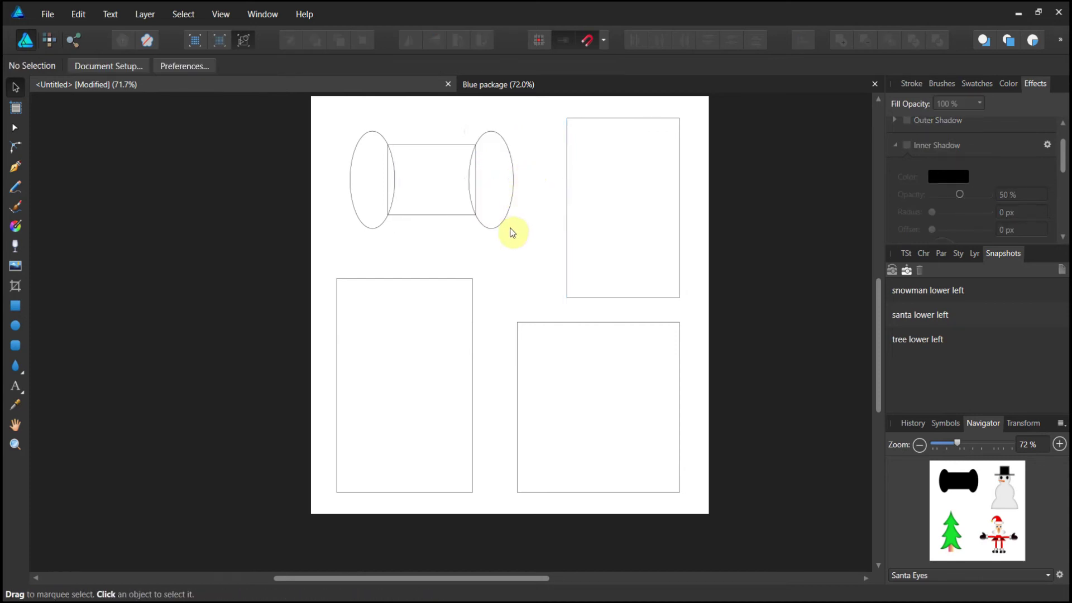
Step: Switch the view mode back to Vector and leave no object selected
{"action": "left_click", "coordinate": [223, 13]}
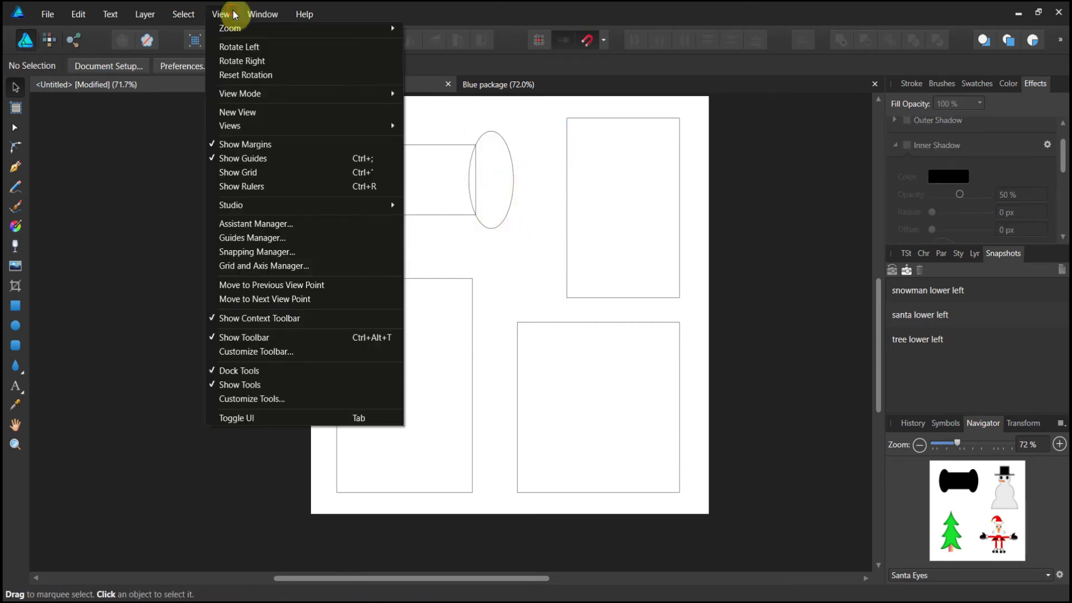
{"action": "mouse_move", "coordinate": [262, 93]}
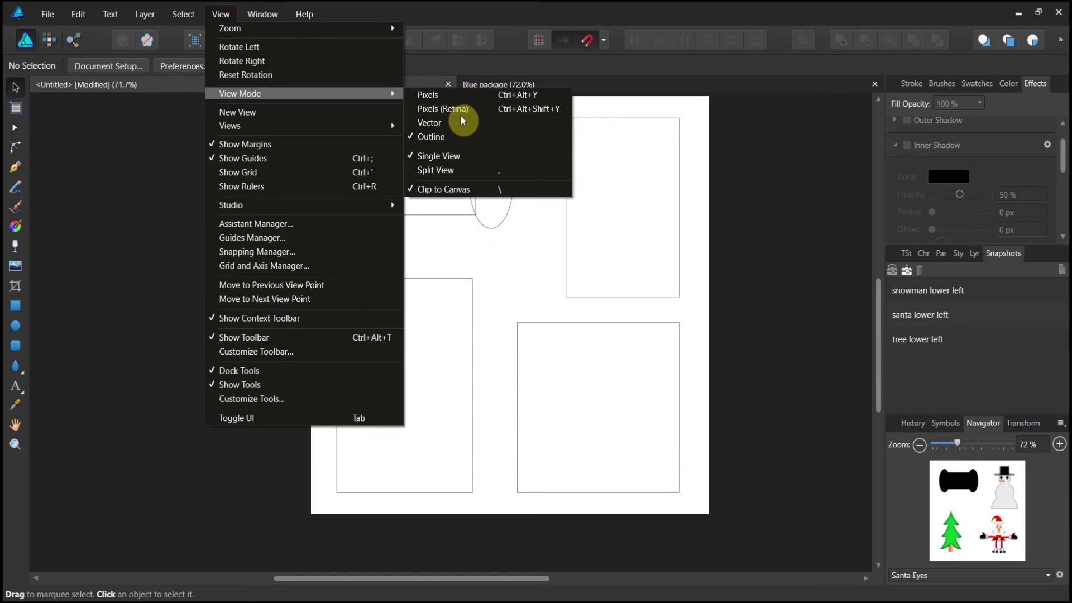
{"action": "left_click", "coordinate": [459, 120]}
{"action": "left_click", "coordinate": [565, 146]}
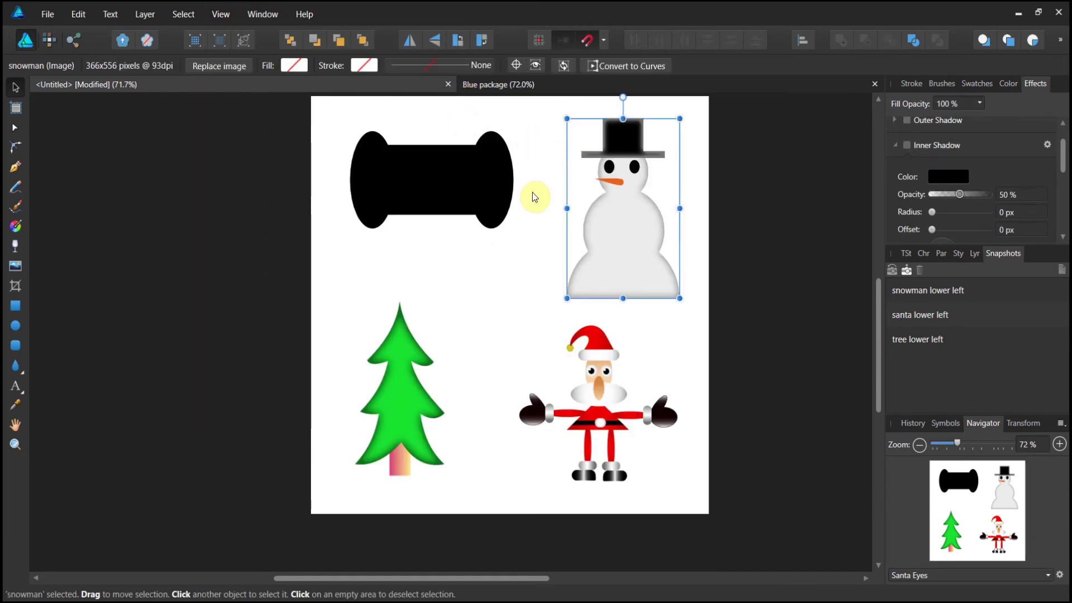
{"action": "left_click", "coordinate": [528, 205]}
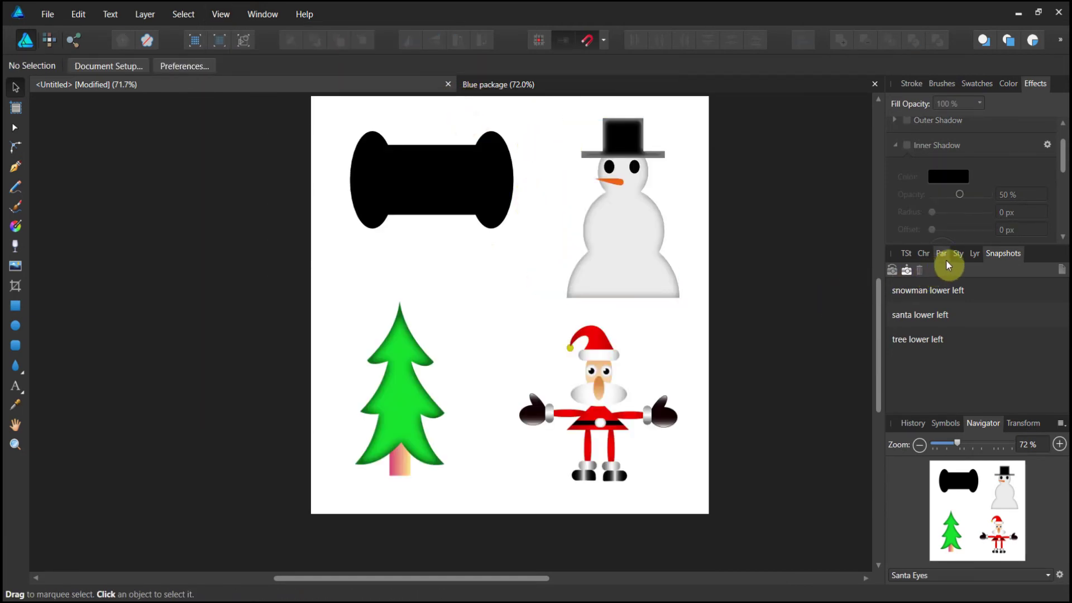
Step: Display the document's layer list and activate the Node tool
{"action": "left_click", "coordinate": [967, 256]}
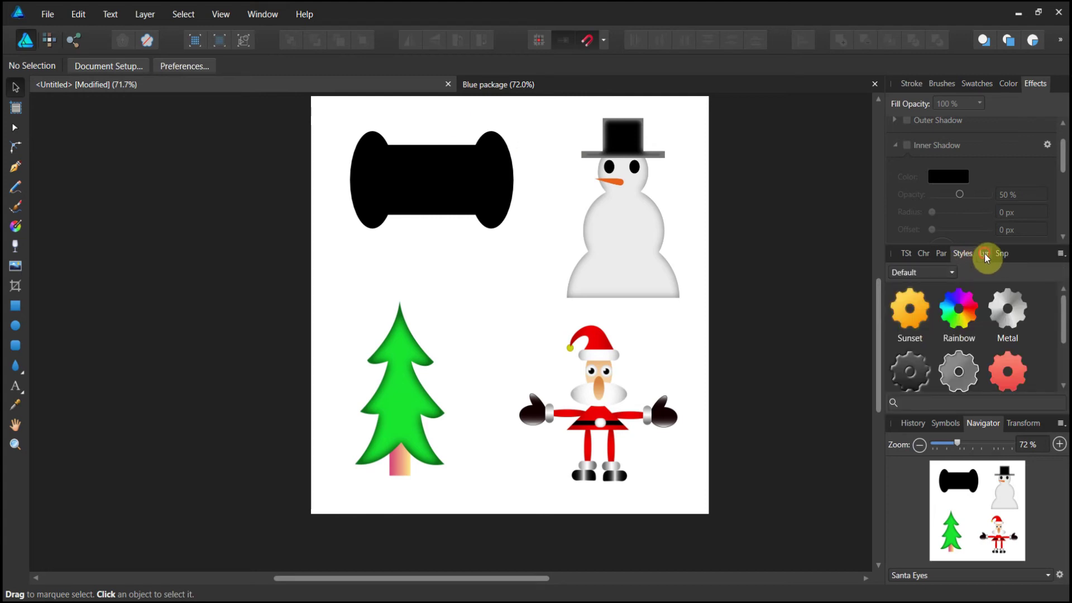
{"action": "left_click", "coordinate": [983, 253]}
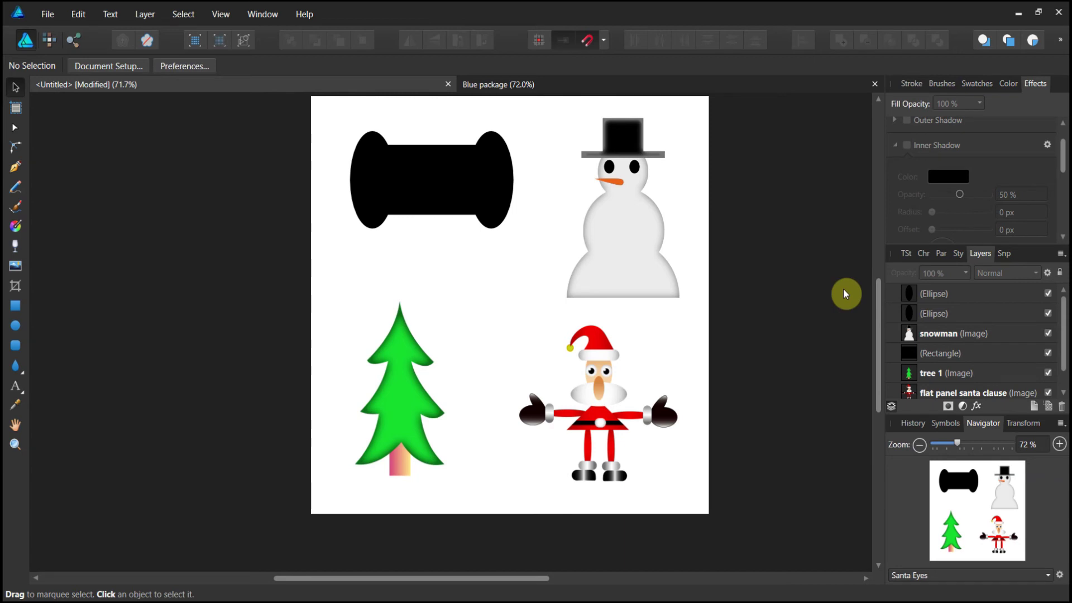
{"action": "key", "text": "a"}
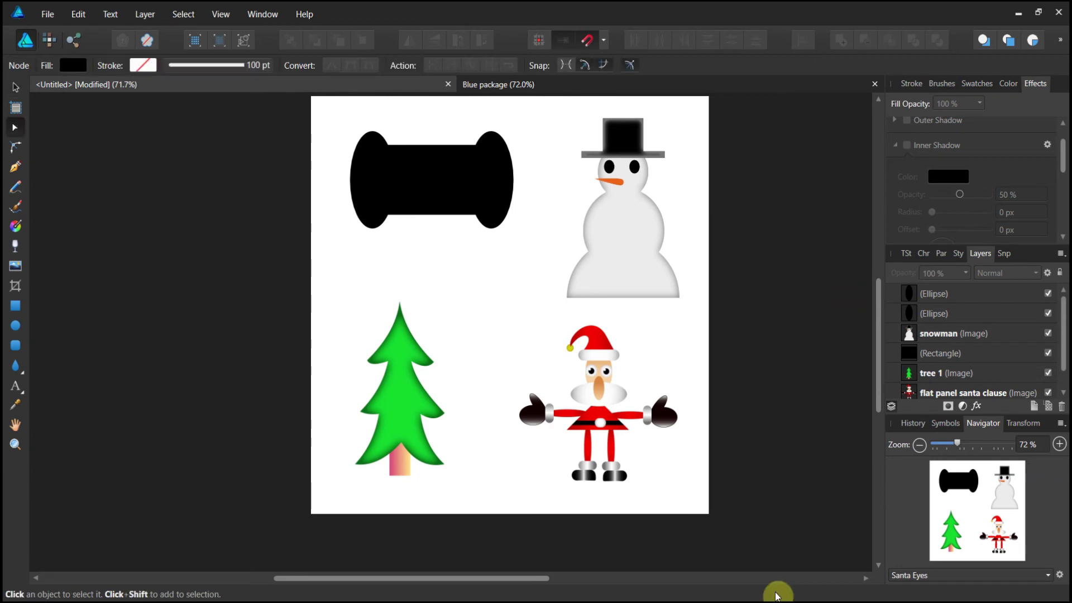